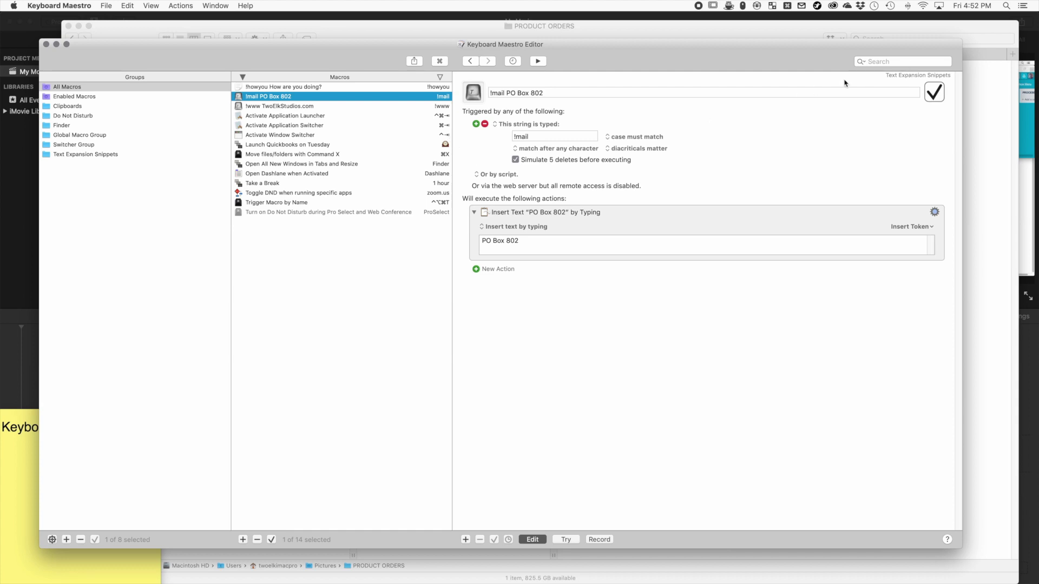
- Browse the menus and open the Macro Library of example macros from the Window menu
left_click_drag(389, 51, 385, 47)
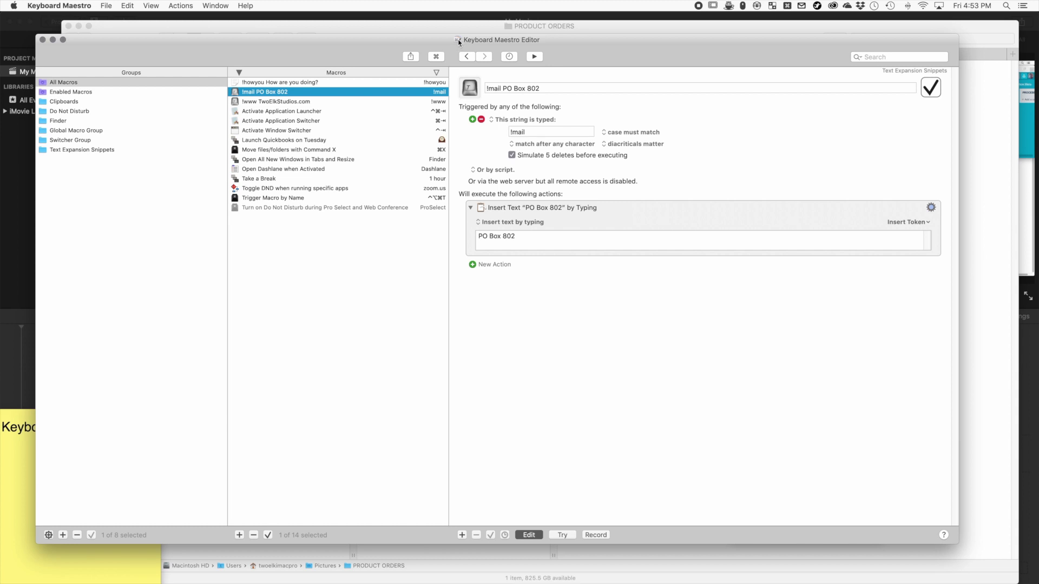
left_click(223, 6)
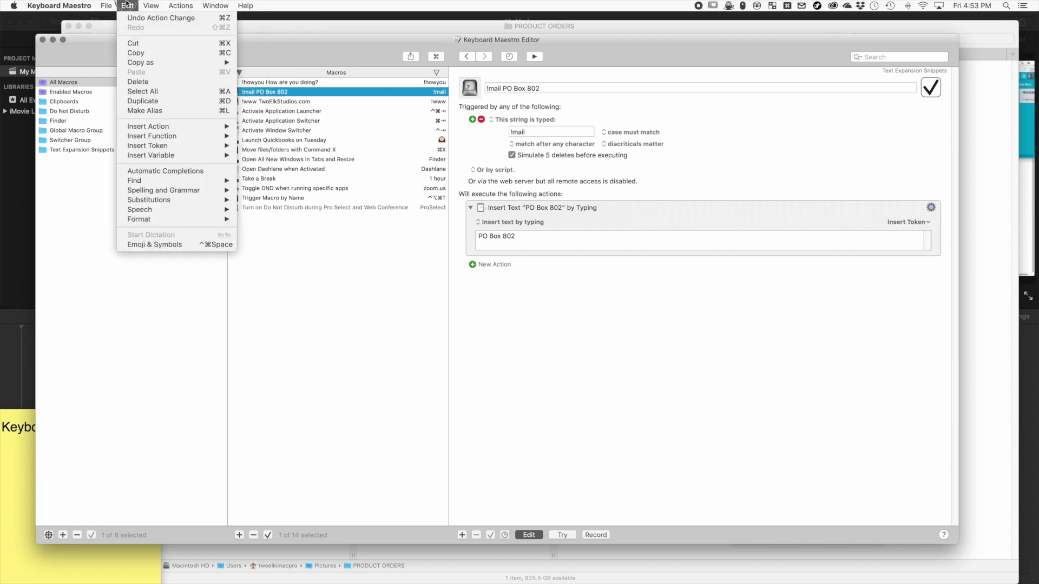
mouse_move(105, 4)
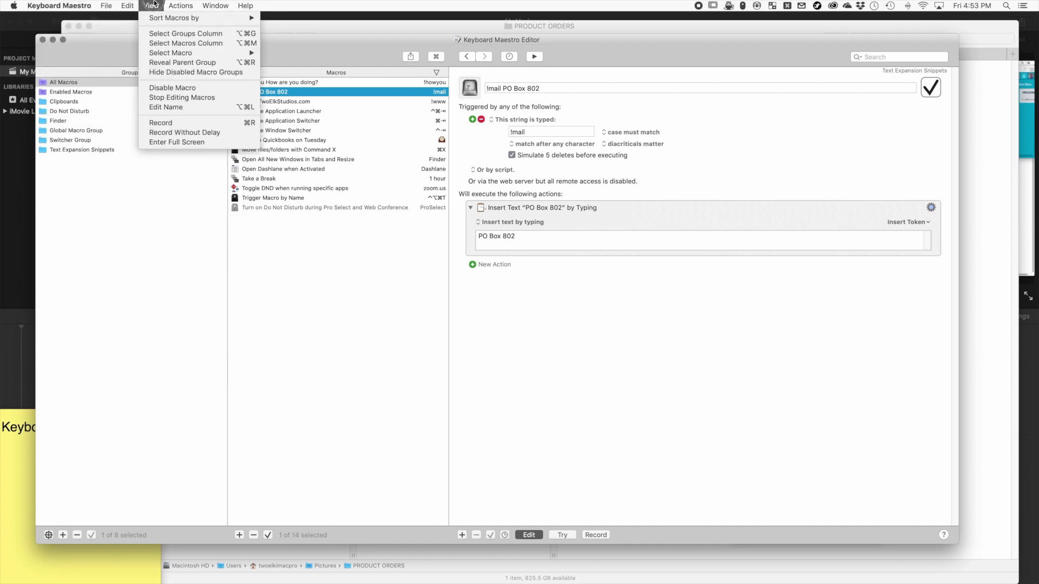
mouse_move(211, 4)
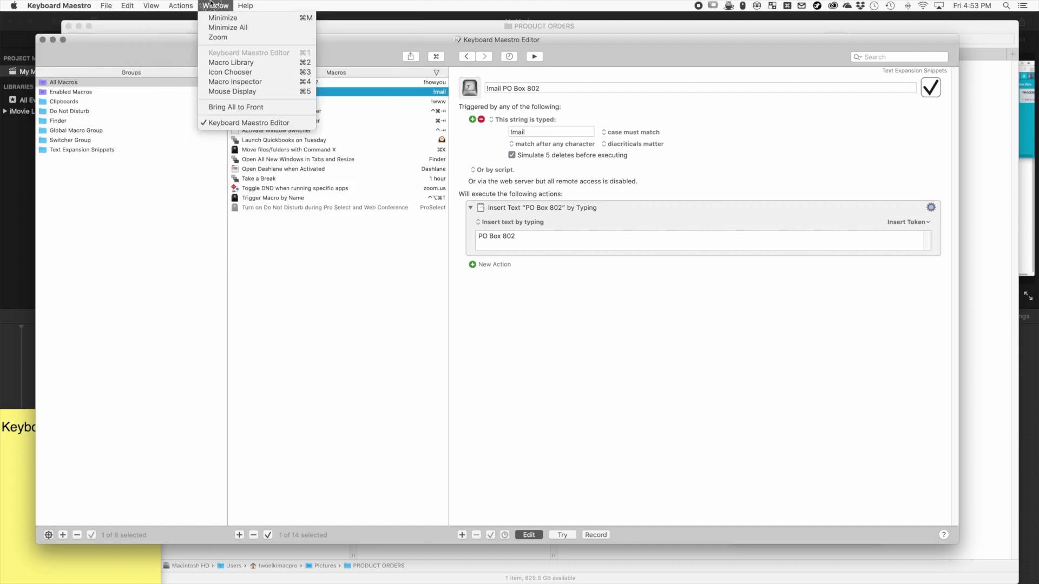
left_click(232, 62)
- Scroll the Macro Library entries and park the library window to the right of the editor
left_click_drag(721, 182, 441, 106)
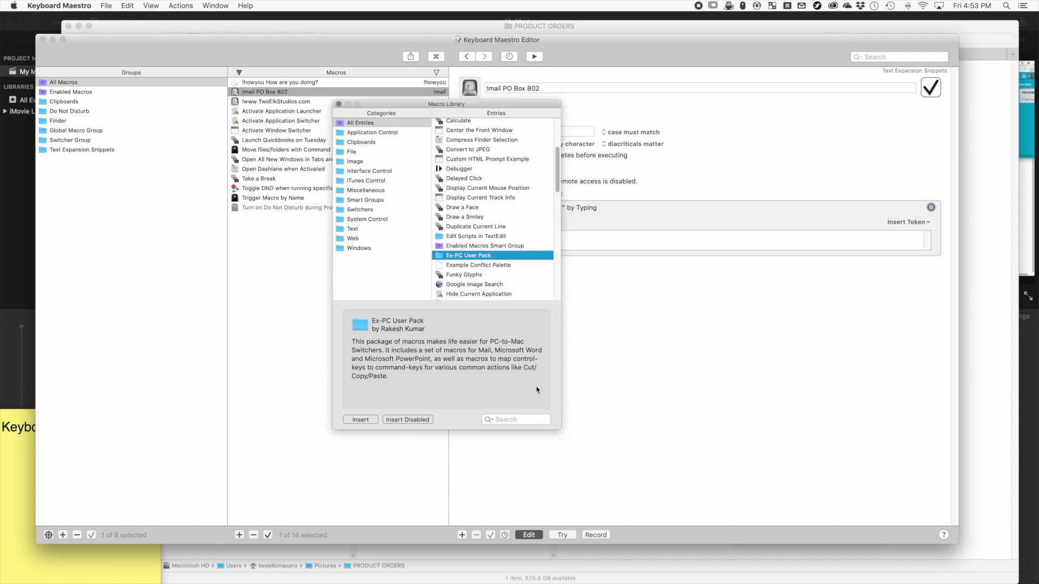
scroll(482, 198, "up", 1)
scroll(482, 198, "up", 3)
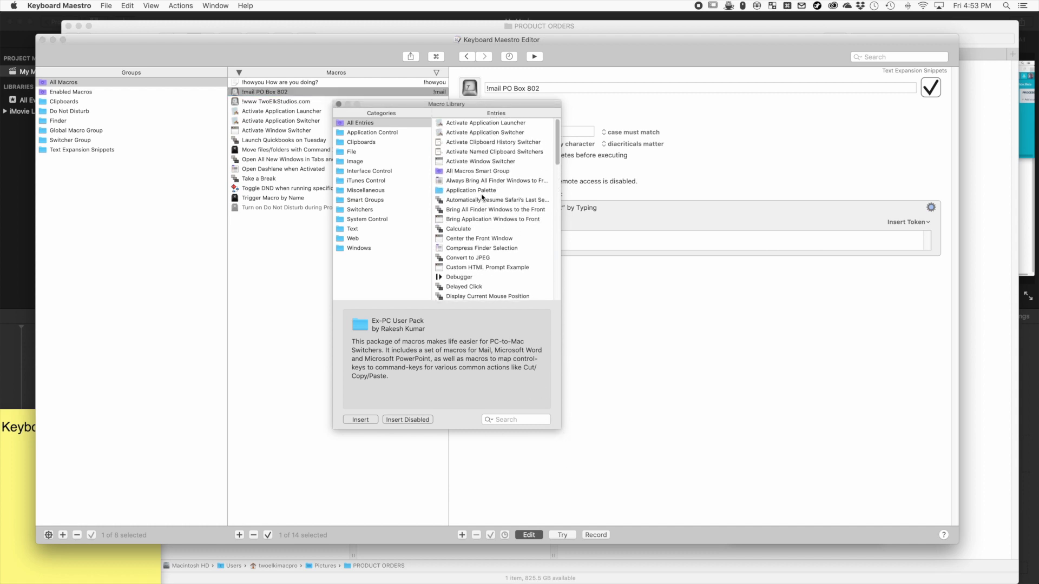
scroll(482, 198, "down", 8)
scroll(482, 198, "up", 6)
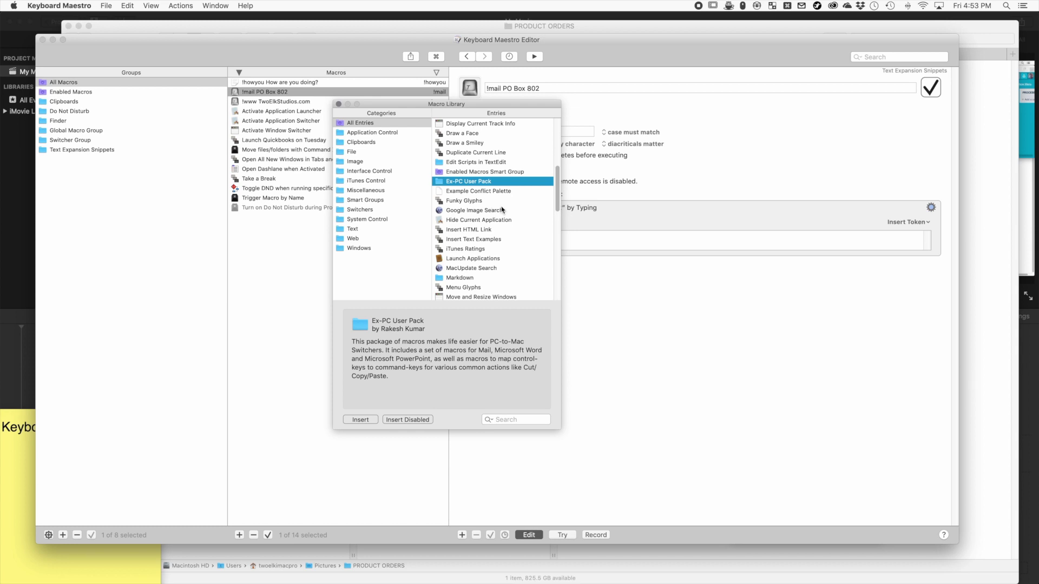
left_click_drag(557, 198, 563, 221)
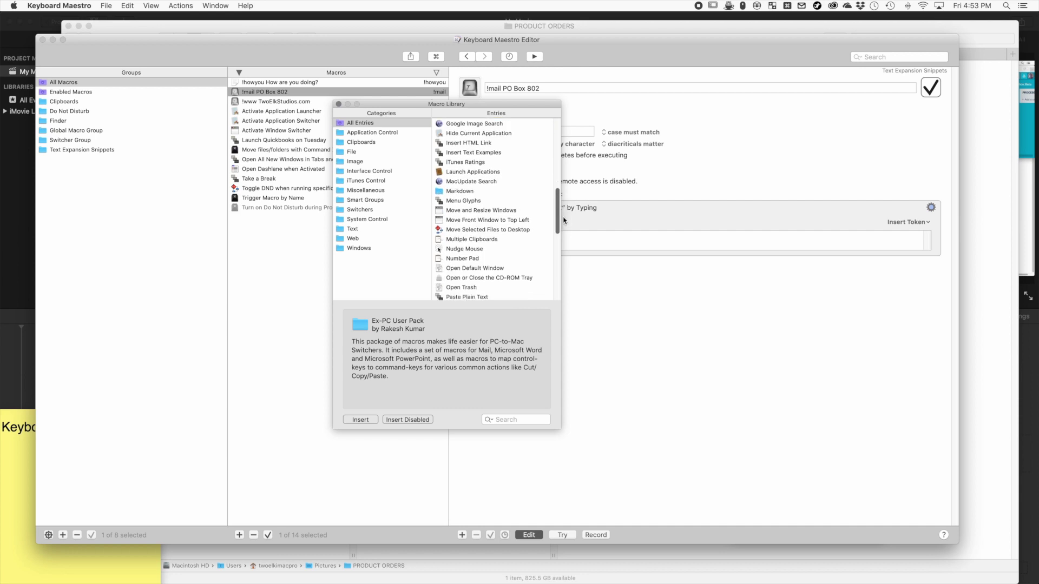
left_click_drag(460, 107, 917, 99)
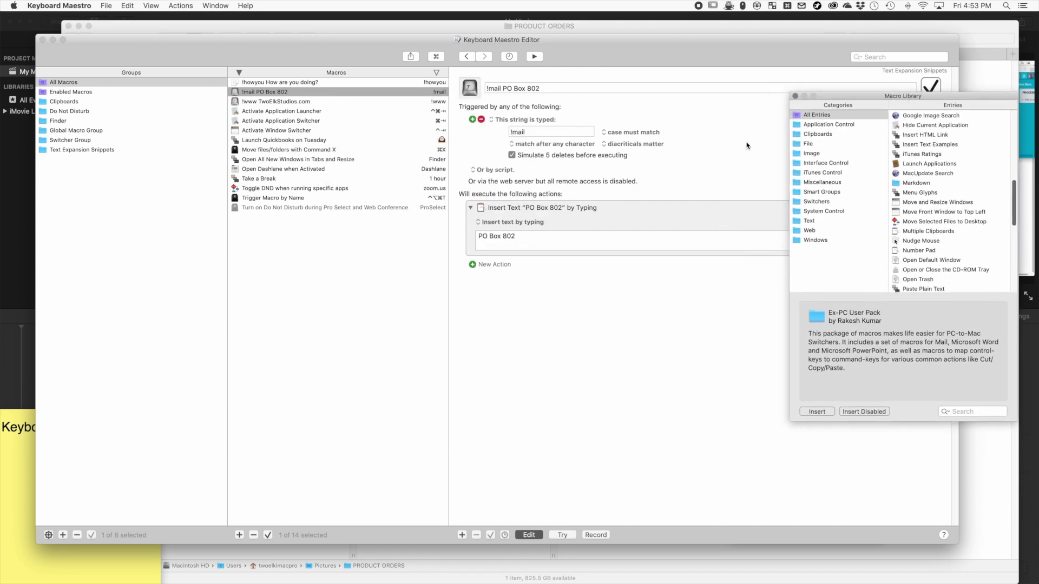
left_click(561, 393)
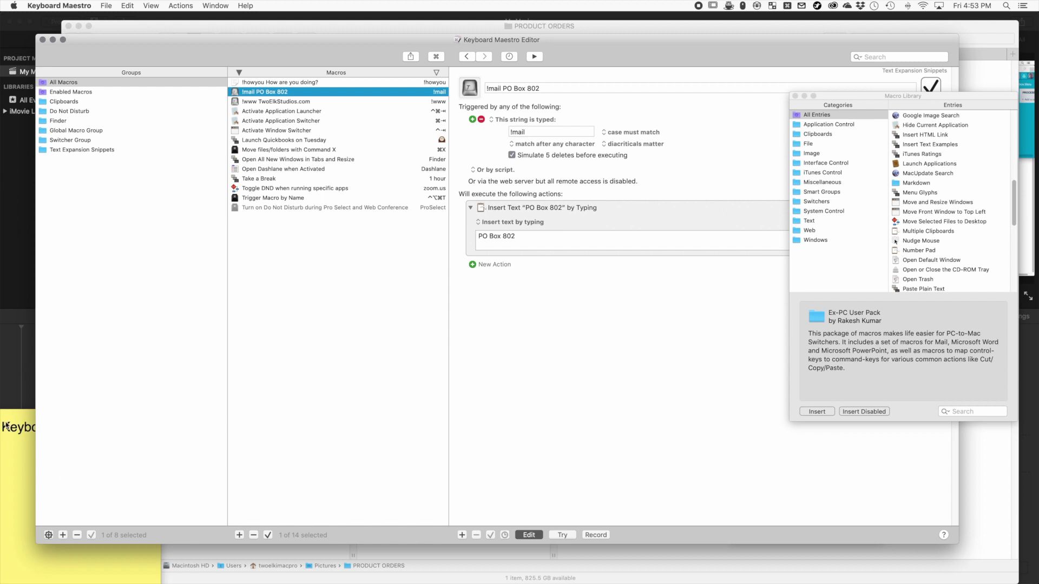
- Expand !www and !mail in the sticky note into TwoElkStudios.com and PO Box 802
left_click_drag(18, 415, 426, 321)
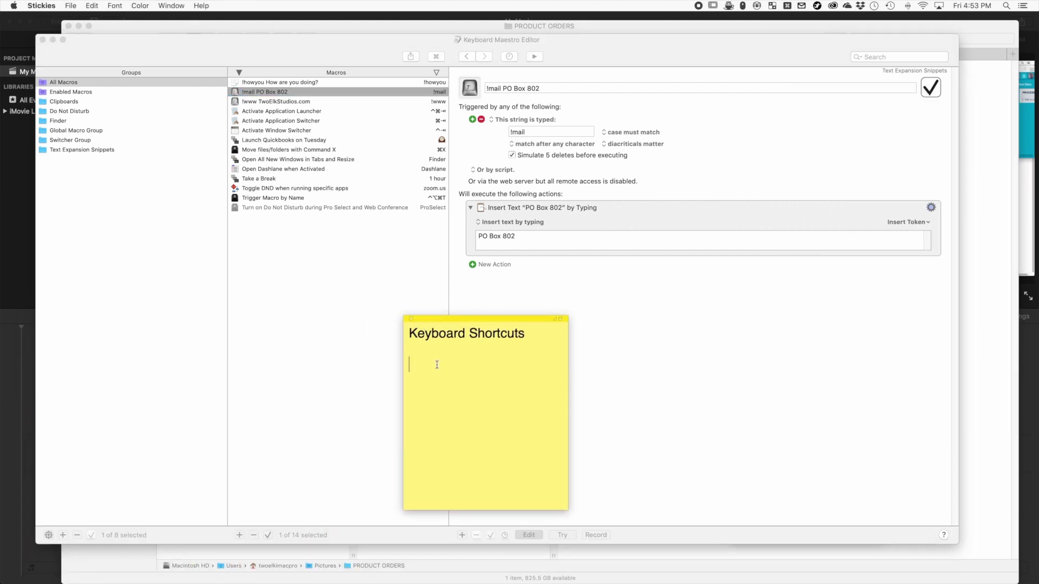
type("!www")
key("Return")
key("Return")
type("!mail")
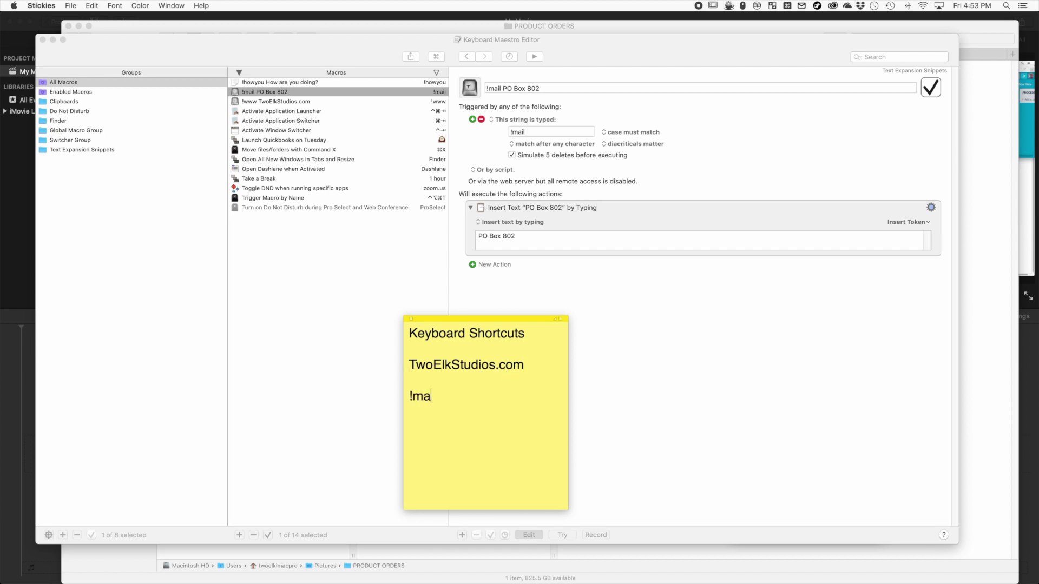
key("Return")
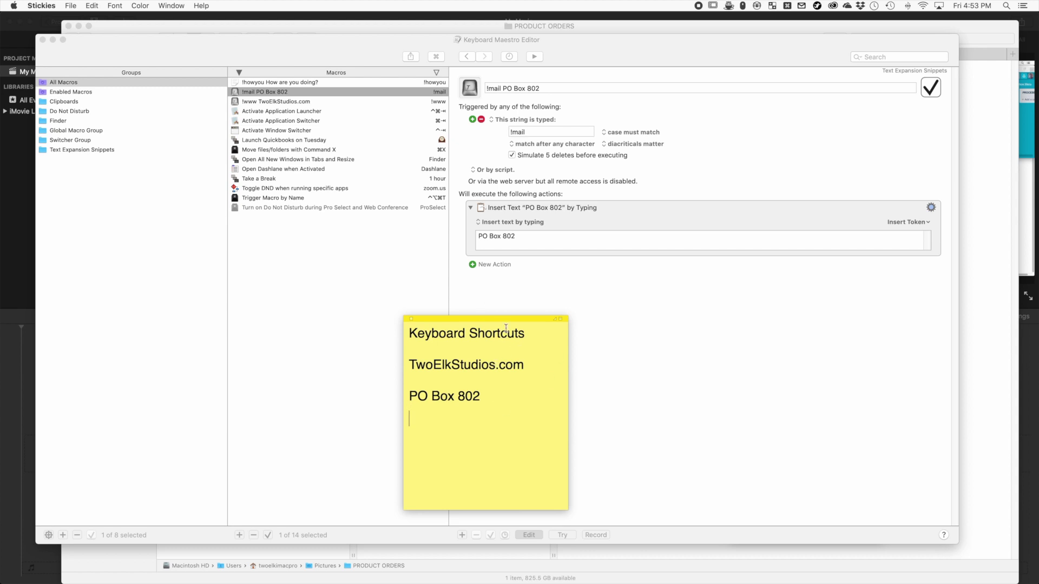
left_click_drag(511, 321, 543, 269)
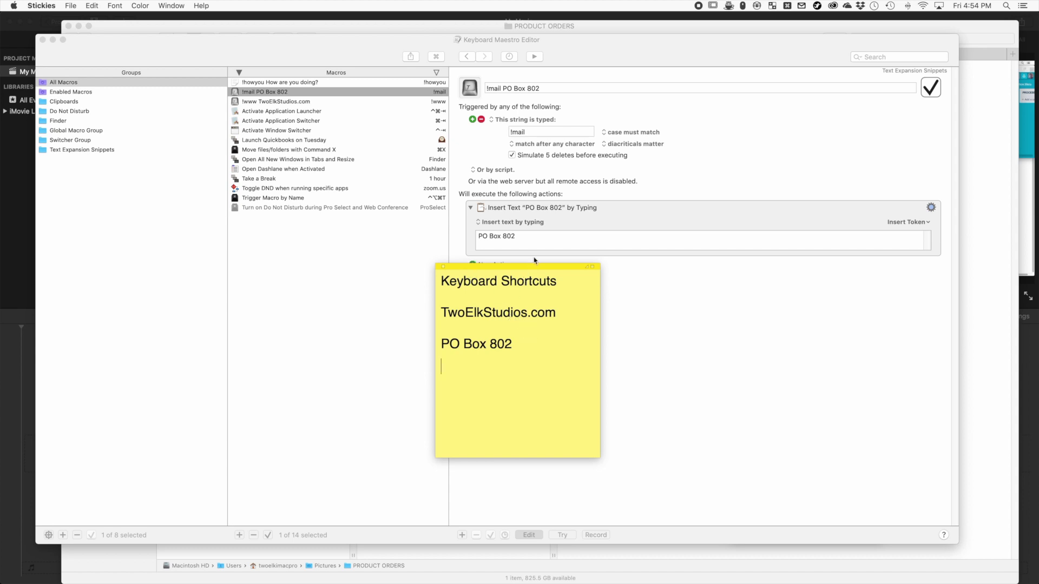
left_click_drag(532, 265, 623, 300)
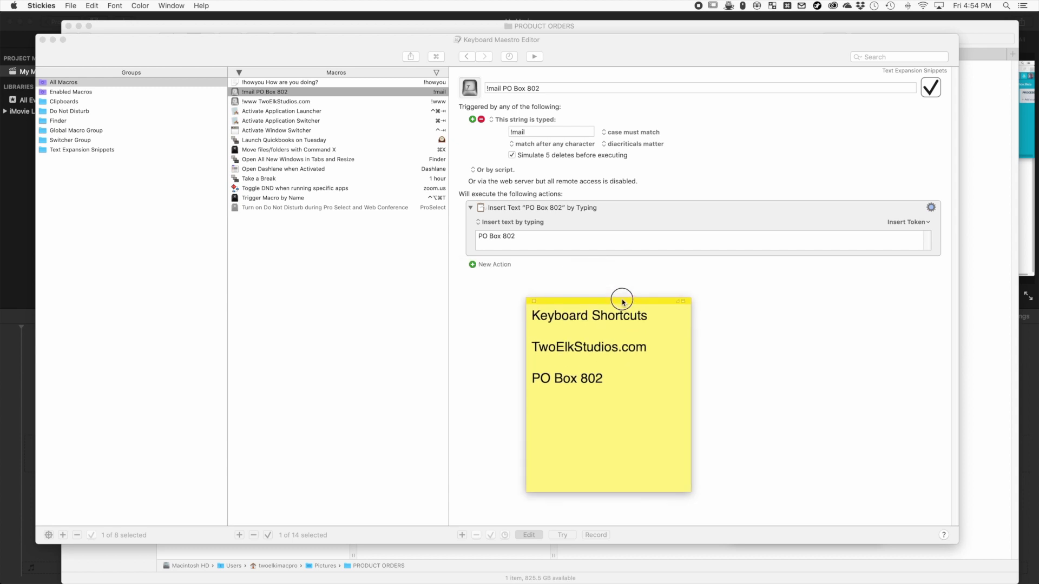
- Move the Macro Library to the lower left and select the Open All New Windows in Tabs and Resize macro
left_click(595, 288)
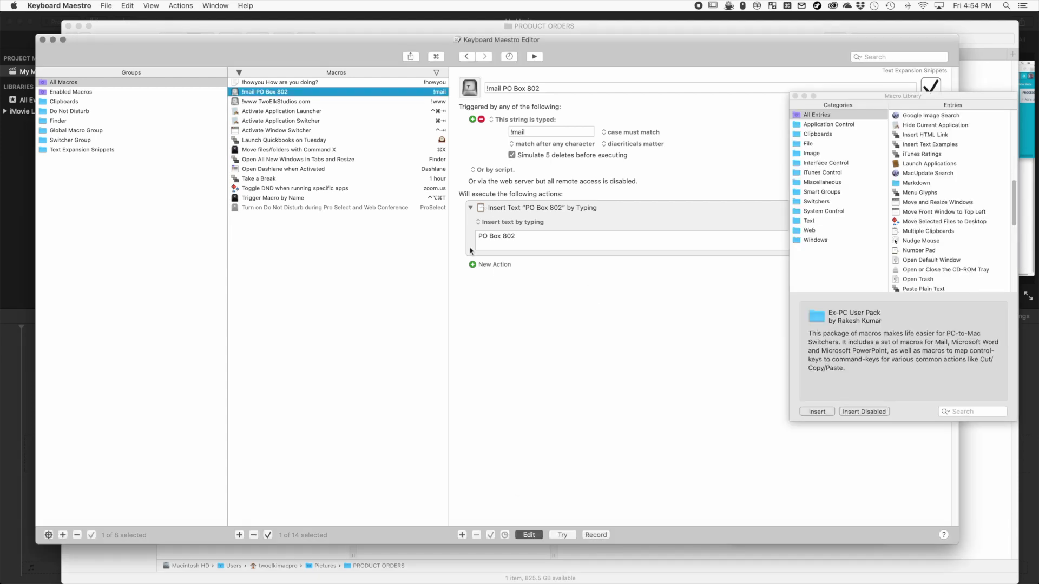
left_click(412, 140)
left_click_drag(854, 107, 843, 238)
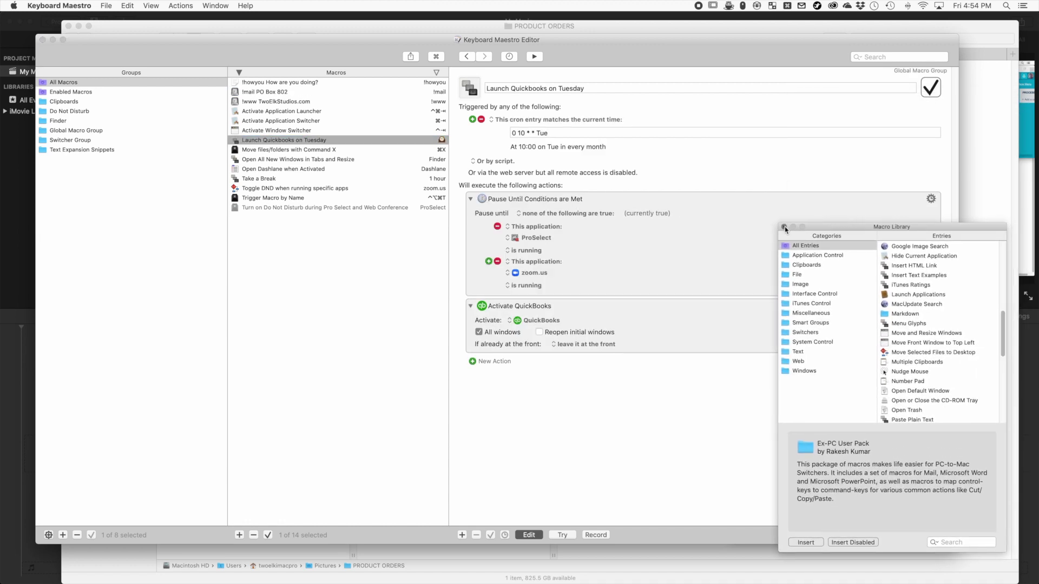
left_click_drag(820, 230, 91, 244)
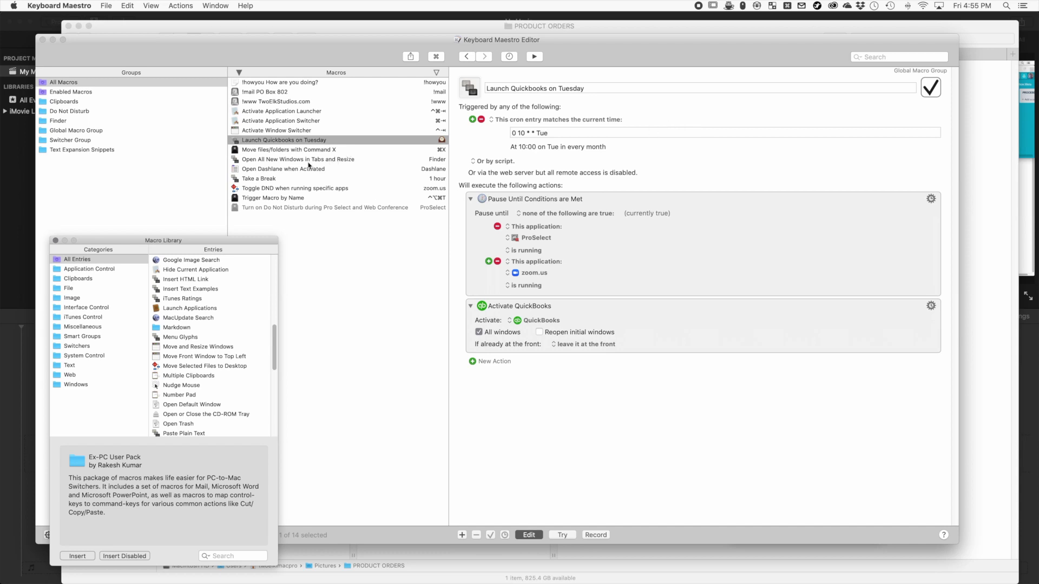
left_click(322, 160)
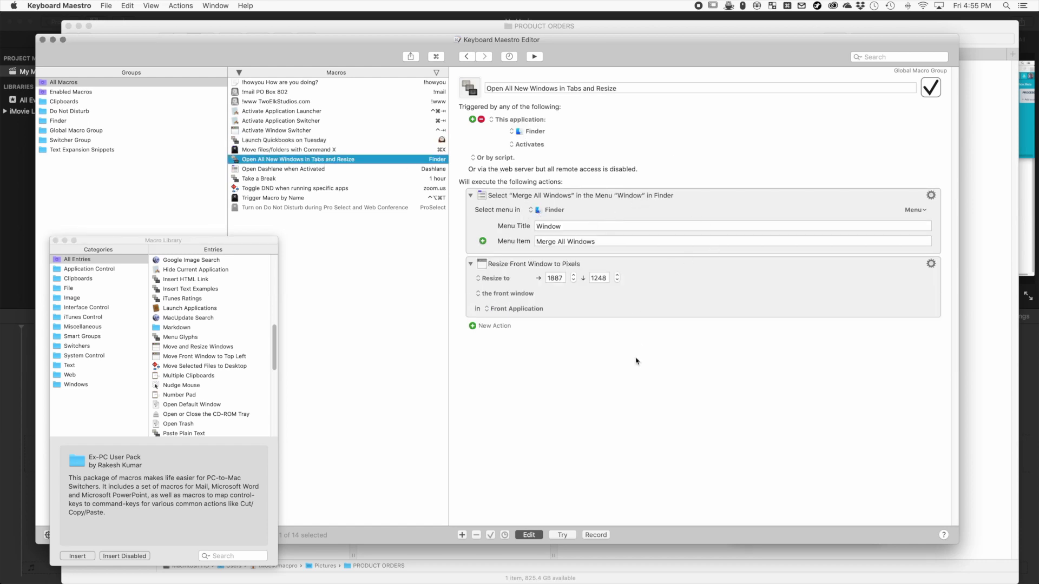
- Switch to Finder and flip between the Trash and PRODUCT ORDERS tabs
key("super+Tab")
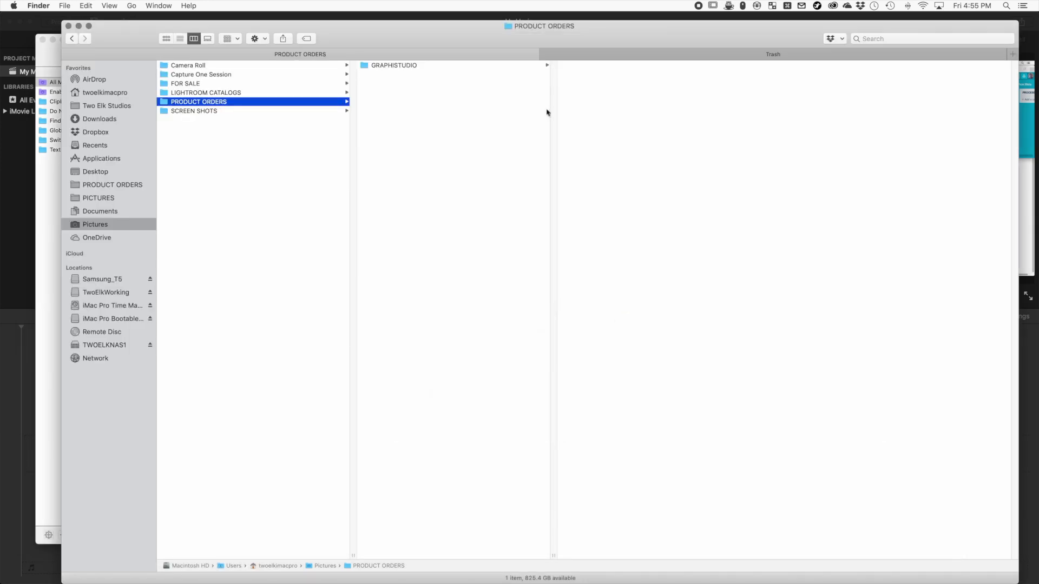
left_click(698, 54)
left_click(485, 54)
left_click(765, 54)
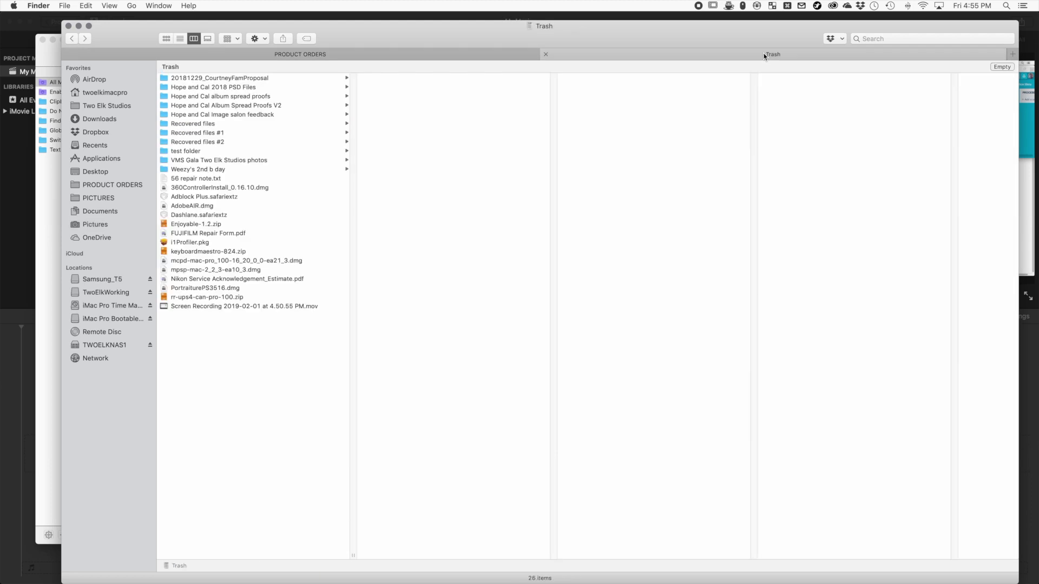
left_click(390, 55)
- In Safari, show recent downloads and reveal the RingCentralPhone download in Finder
key("super+Tab")
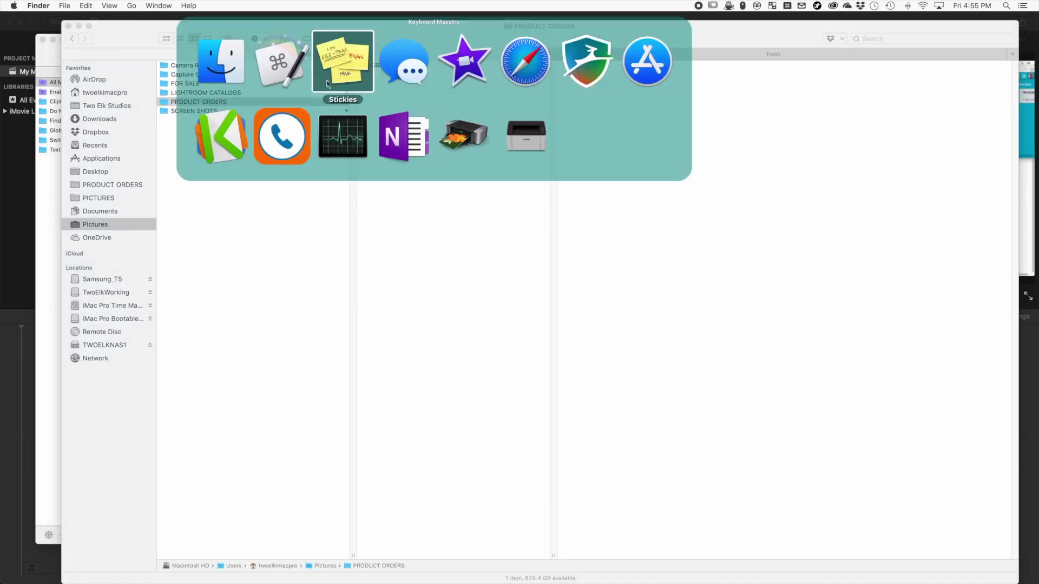
left_click(526, 67)
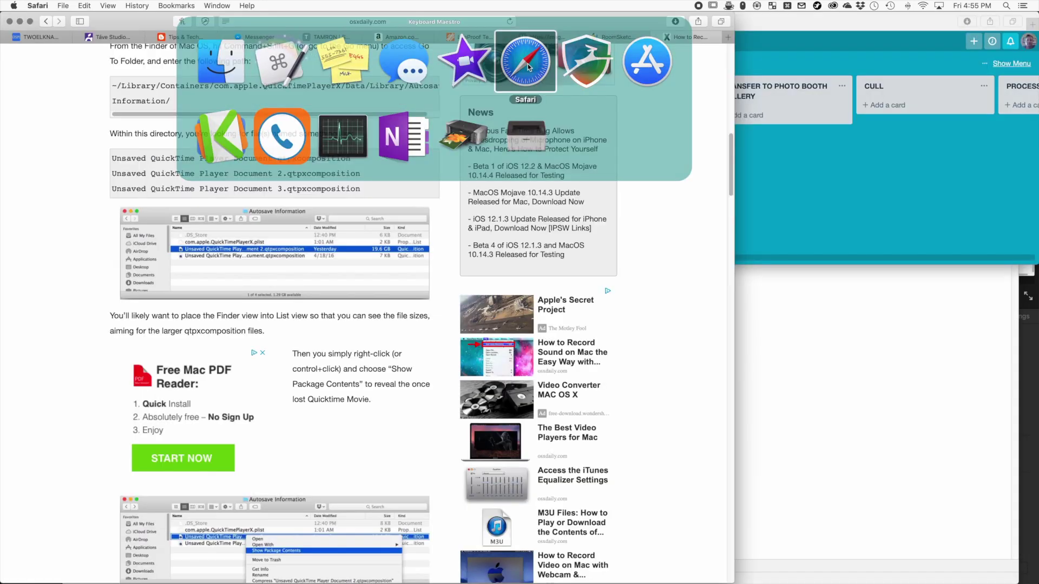
left_click(727, 38)
left_click(675, 21)
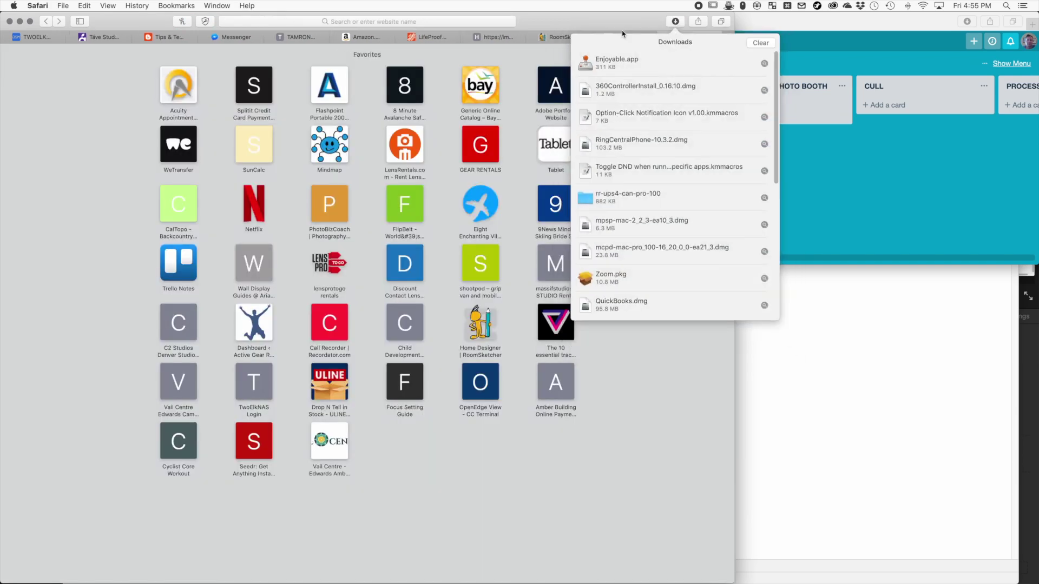
left_click(764, 145)
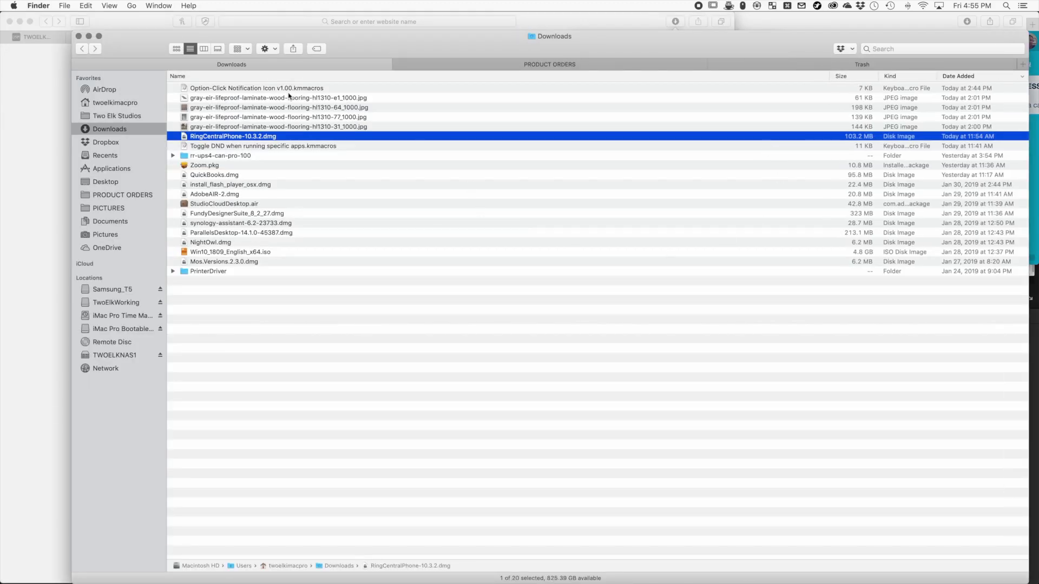
- Split Downloads into its own Finder window, close it, and return to Safari's downloads list
left_click_drag(286, 64, 545, 128)
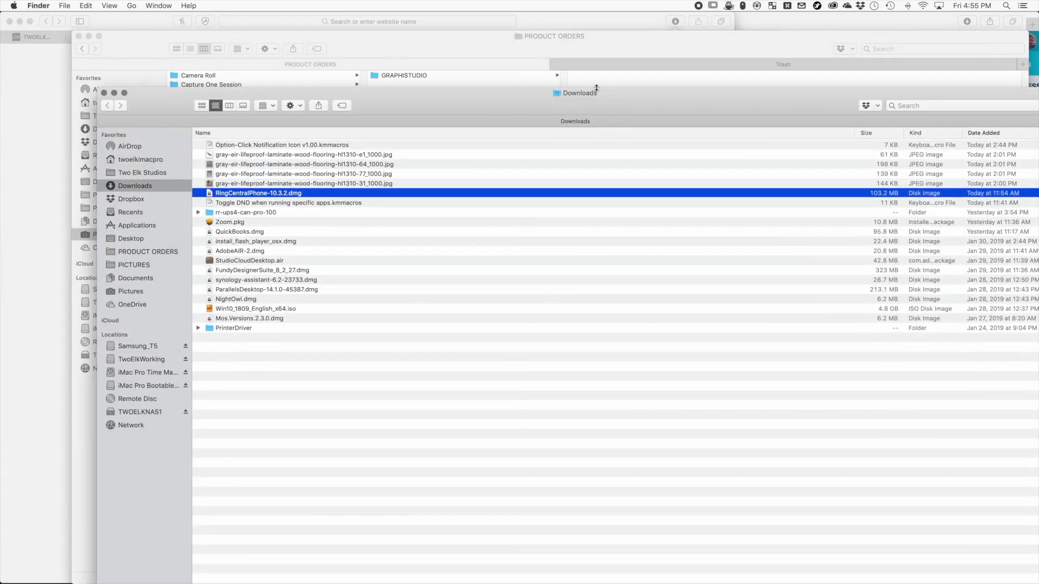
left_click_drag(597, 88, 705, 157)
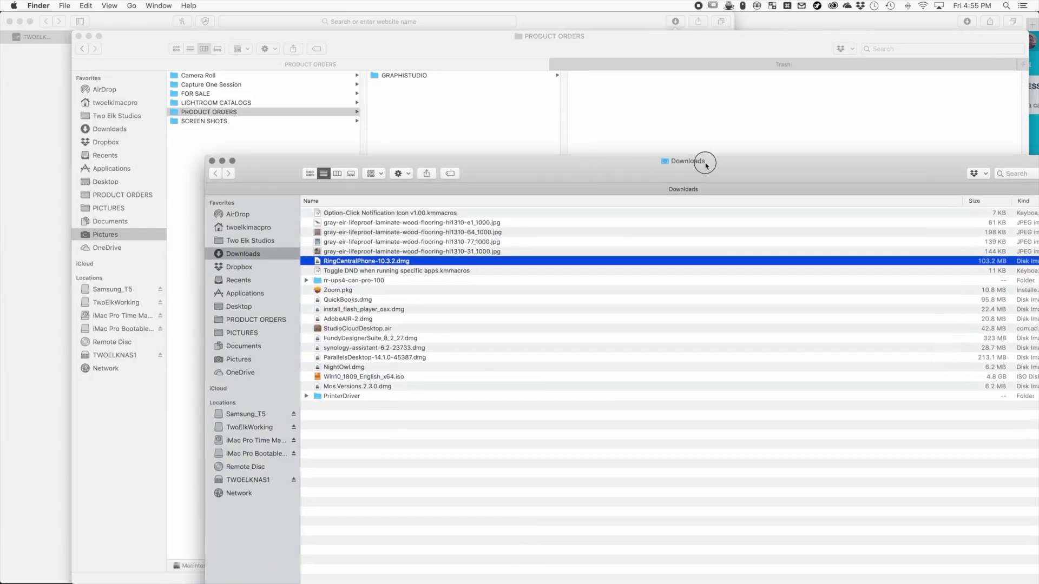
left_click(457, 42)
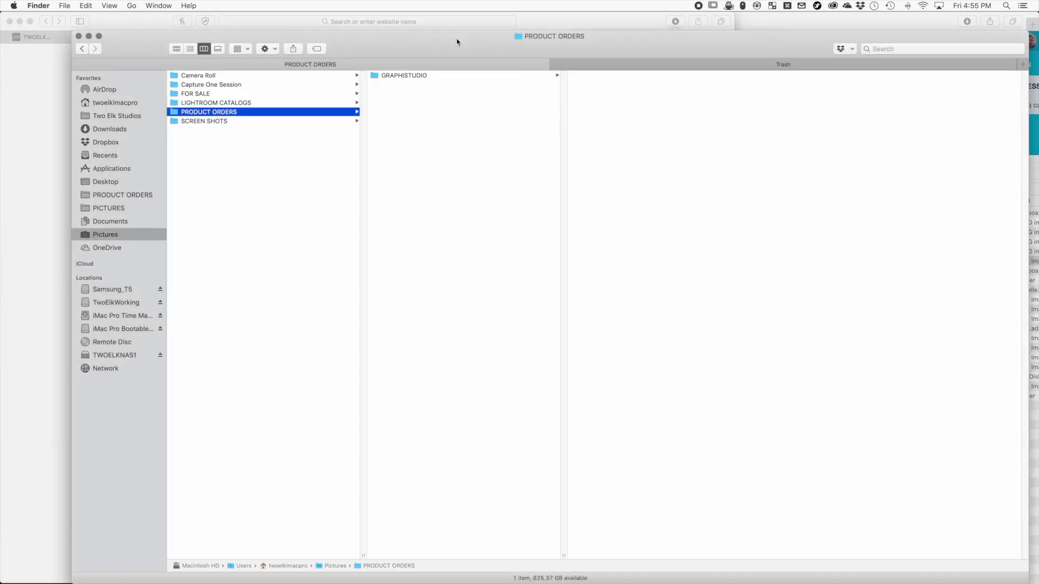
key("super+grave")
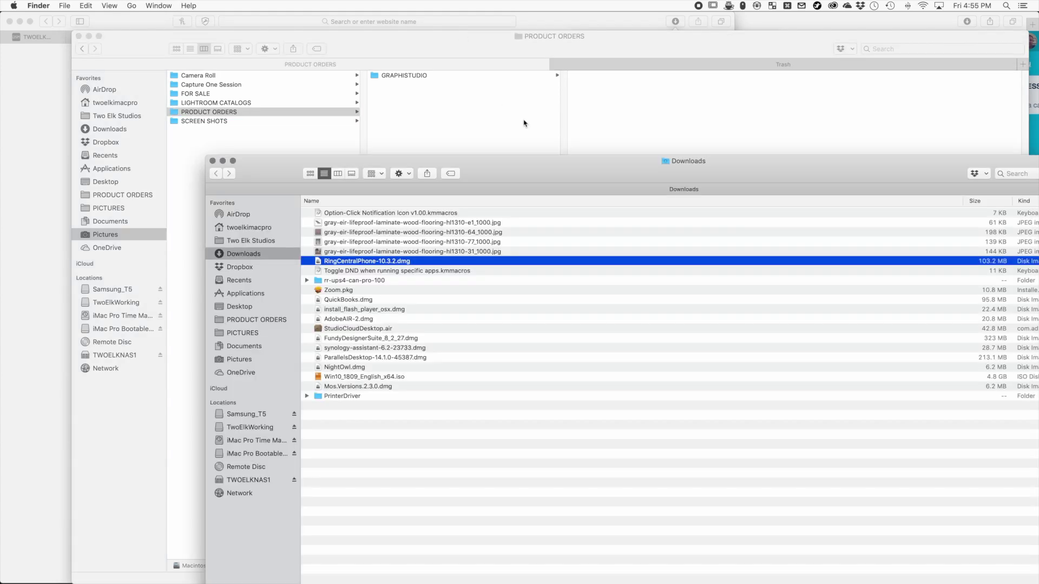
left_click_drag(508, 168, 457, 120)
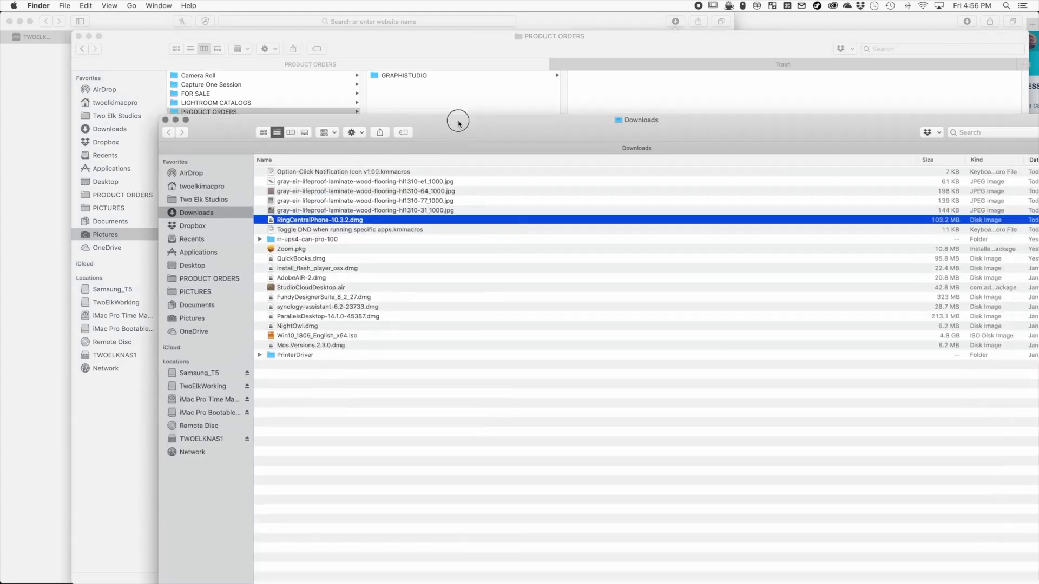
left_click(154, 106)
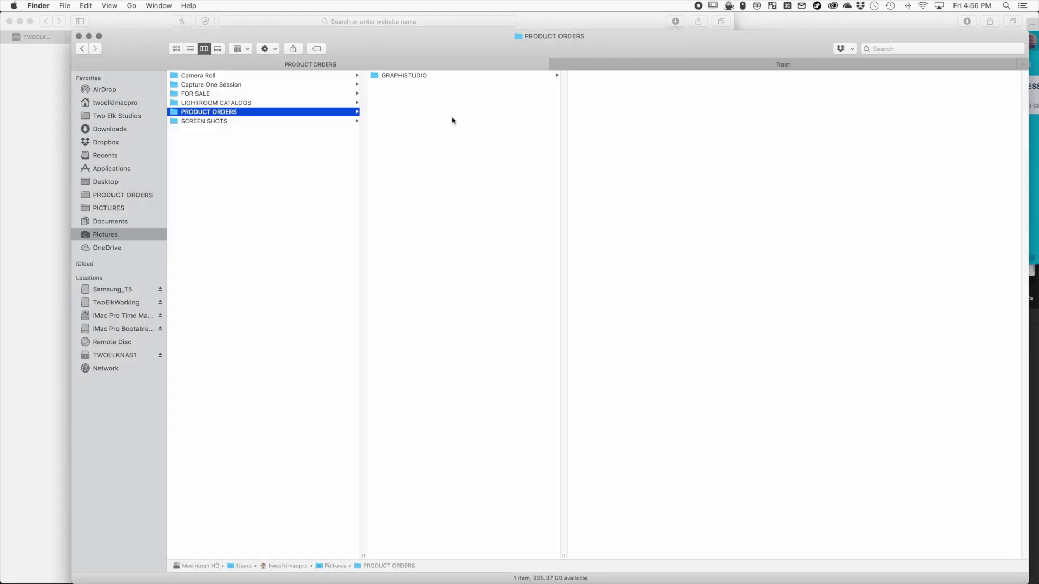
key("alt+super+l")
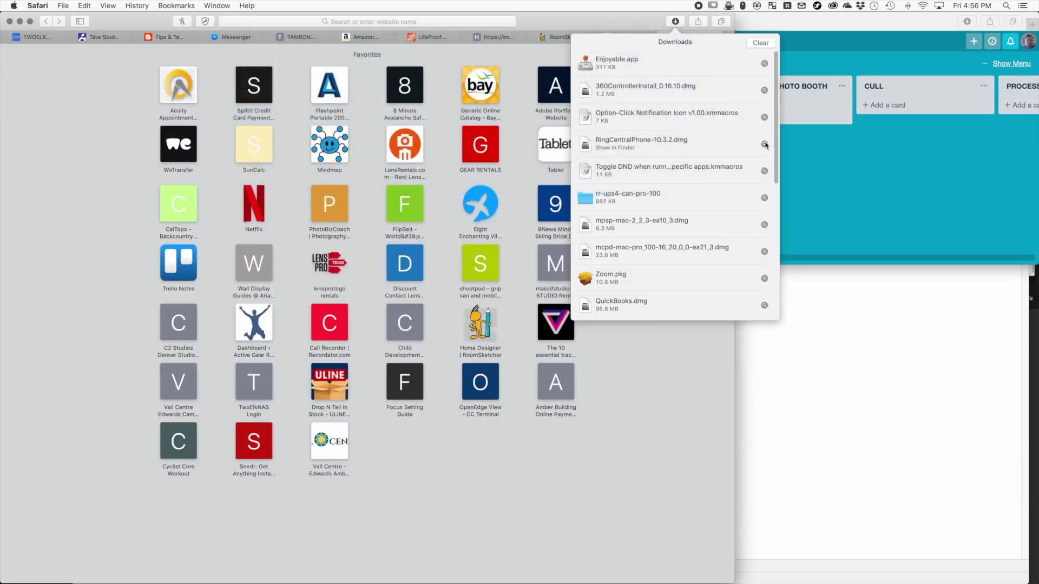
- Reveal RingCentralPhone-10.3.2.dmg in Finder, then return to Keyboard Maestro via the launcher palette
left_click(764, 144)
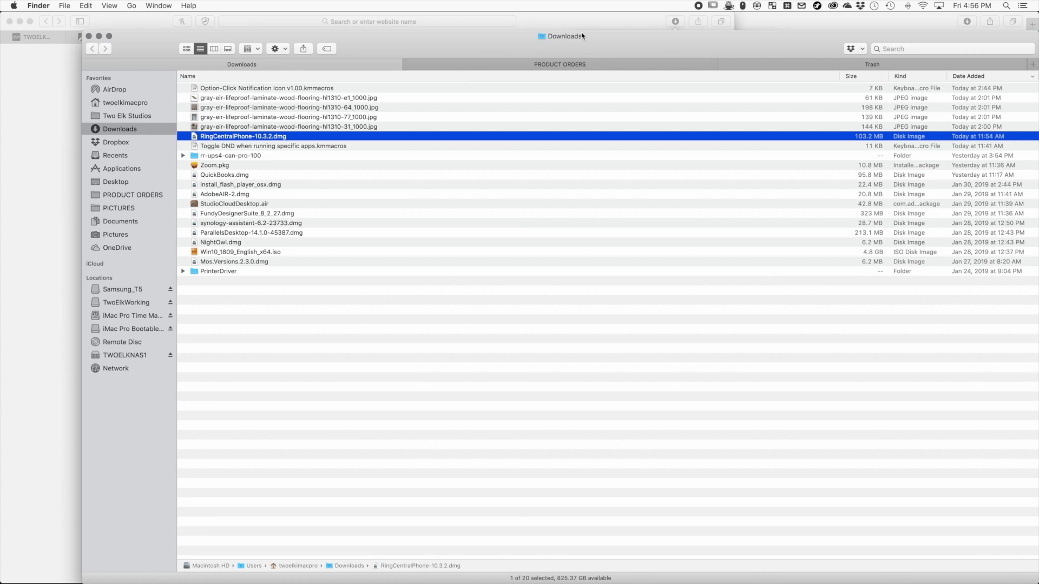
left_click_drag(582, 36, 565, 24)
left_click(147, 5)
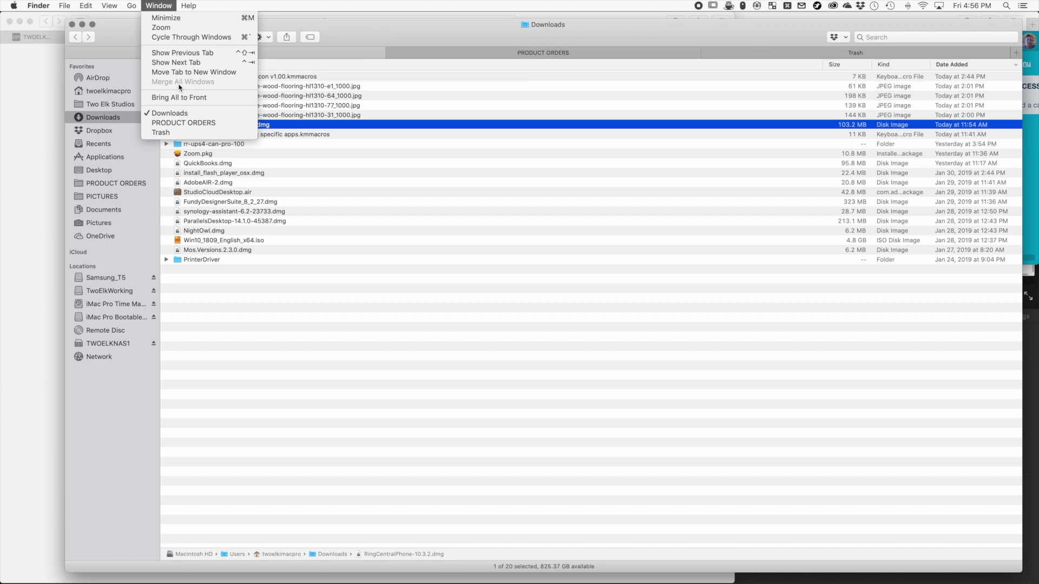
left_click(358, 277)
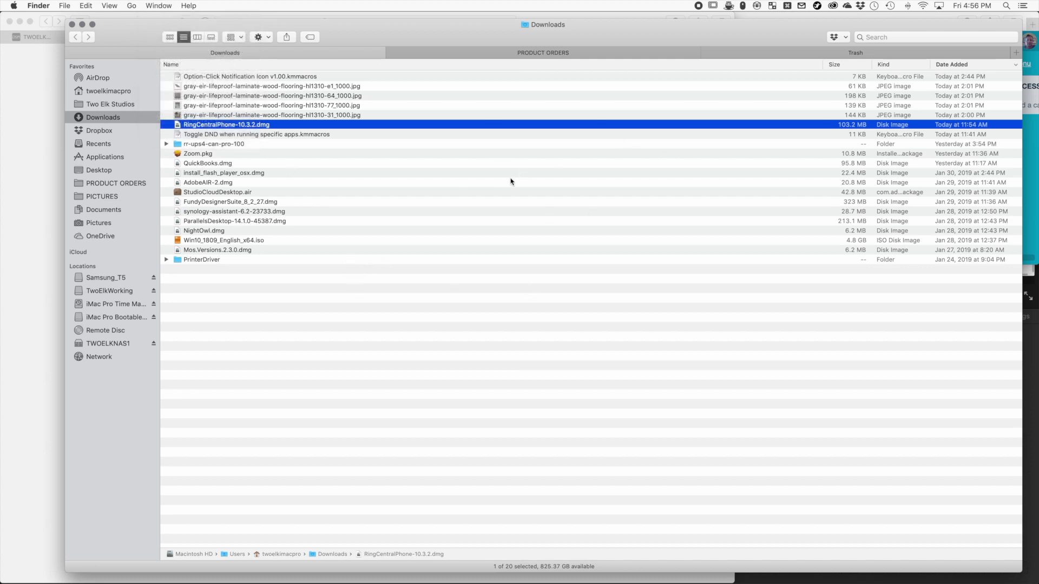
key("ctrl+alt+super+space")
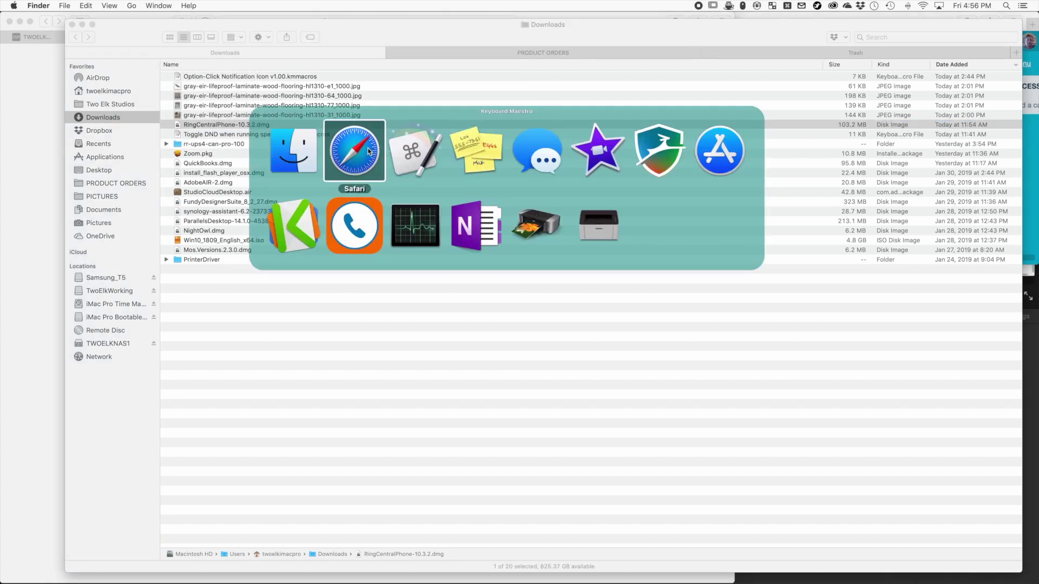
left_click(418, 157)
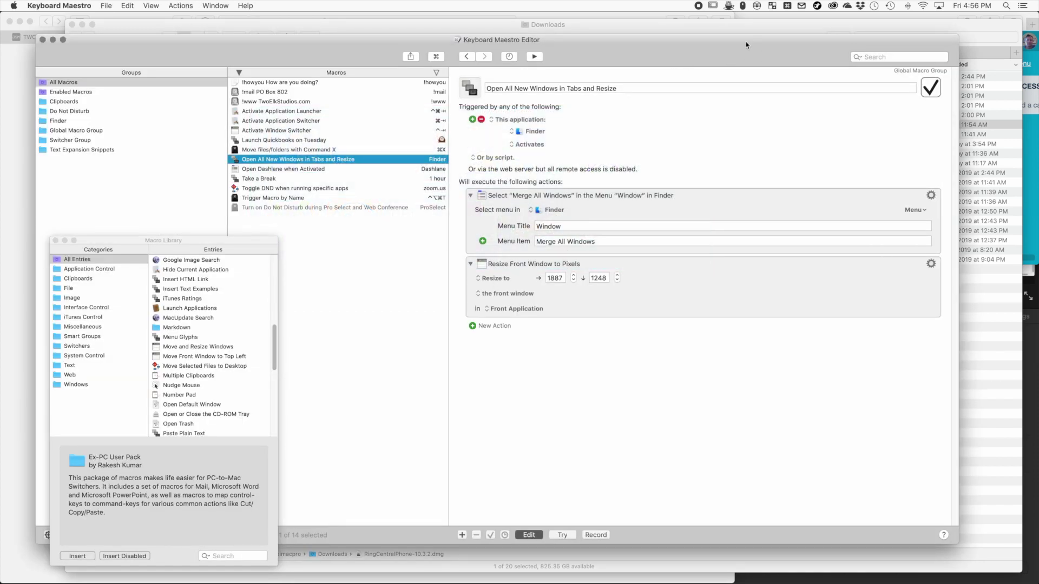
- Select the Open Dashlane when Activated macro and switch to Dashlane to trigger it
left_click_drag(736, 41, 741, 39)
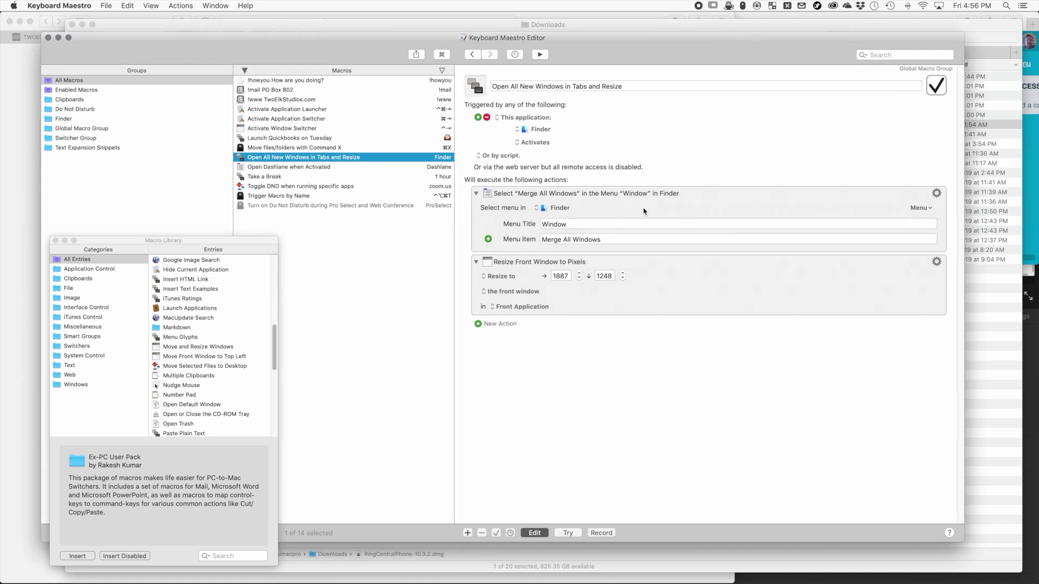
left_click(331, 166)
key("ctrl+alt+super+space")
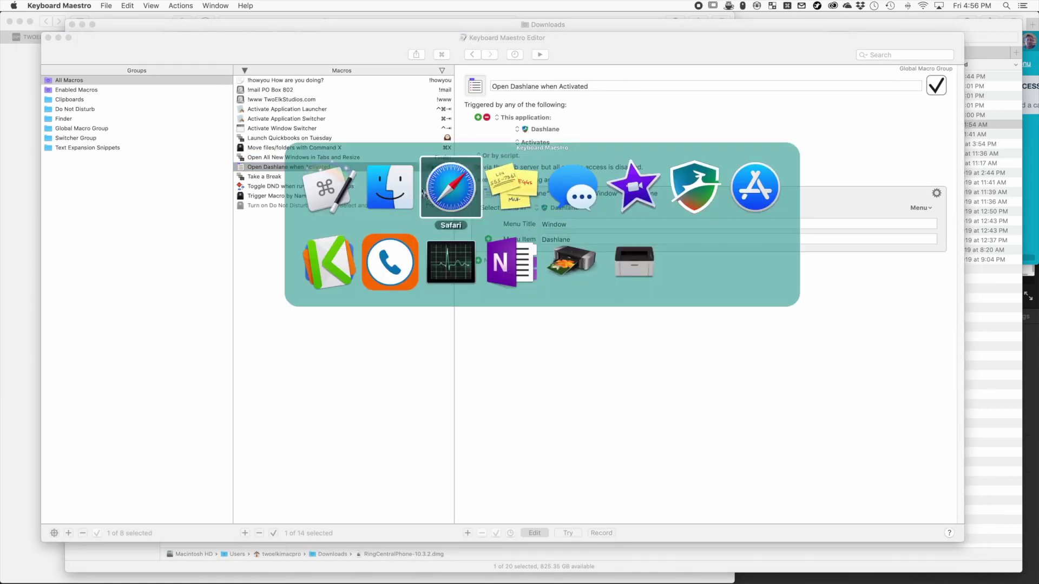
left_click(686, 250)
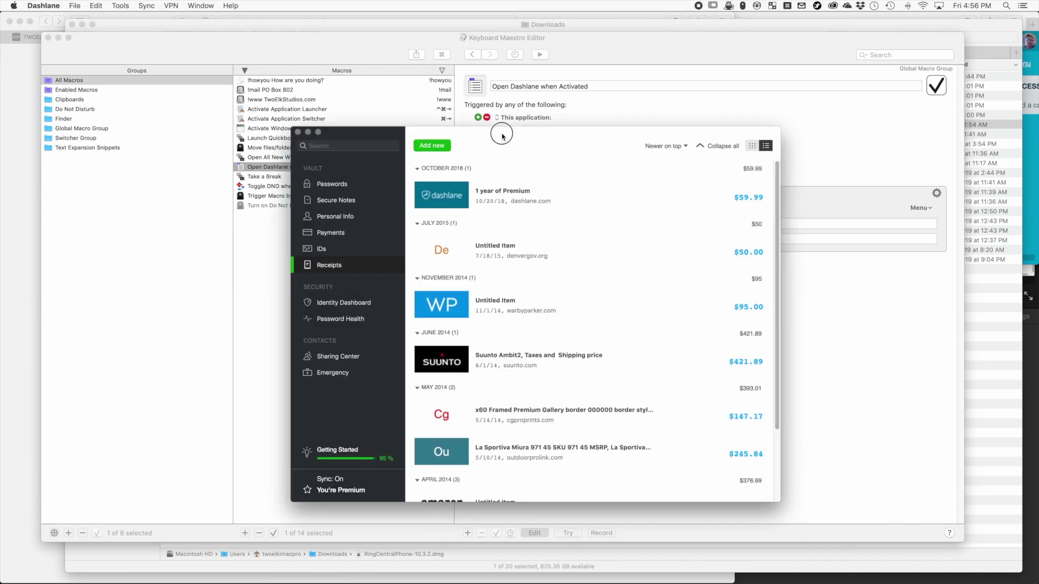
- Reposition and minimize the Dashlane window, then return to the Keyboard Maestro editor
left_click_drag(500, 137, 494, 126)
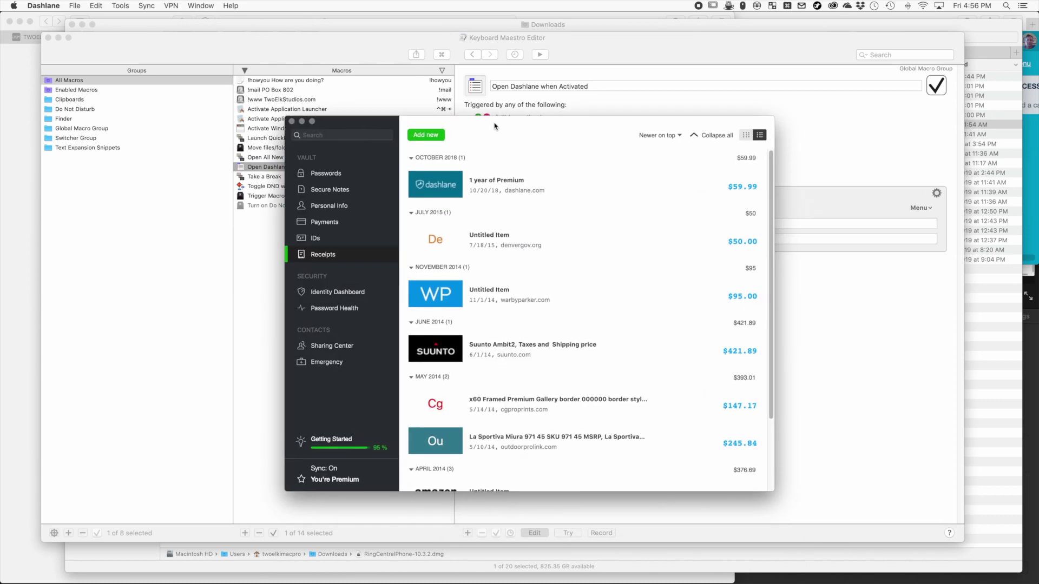
left_click_drag(495, 126, 489, 121)
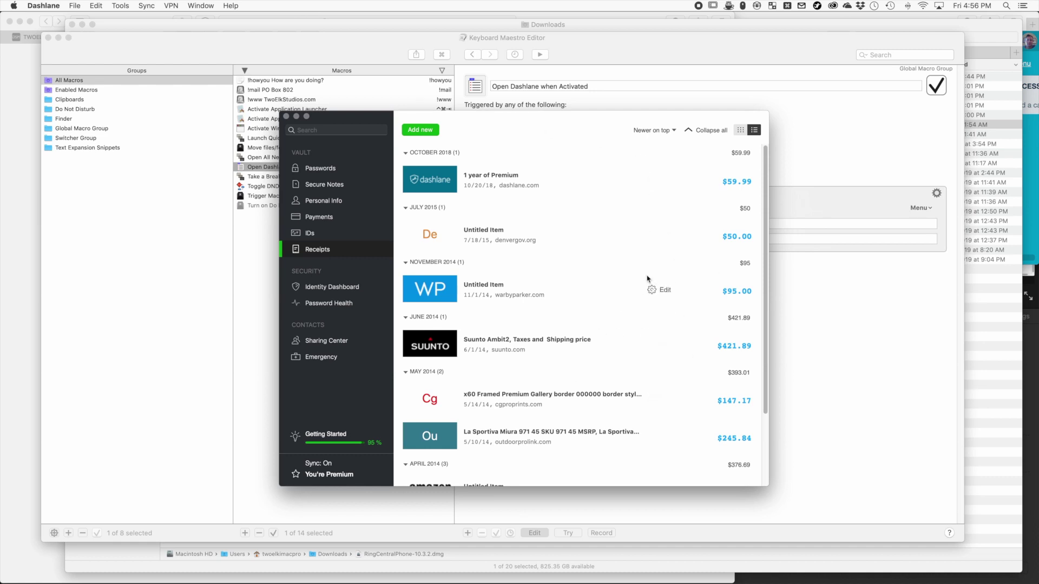
left_click_drag(475, 123, 452, 113)
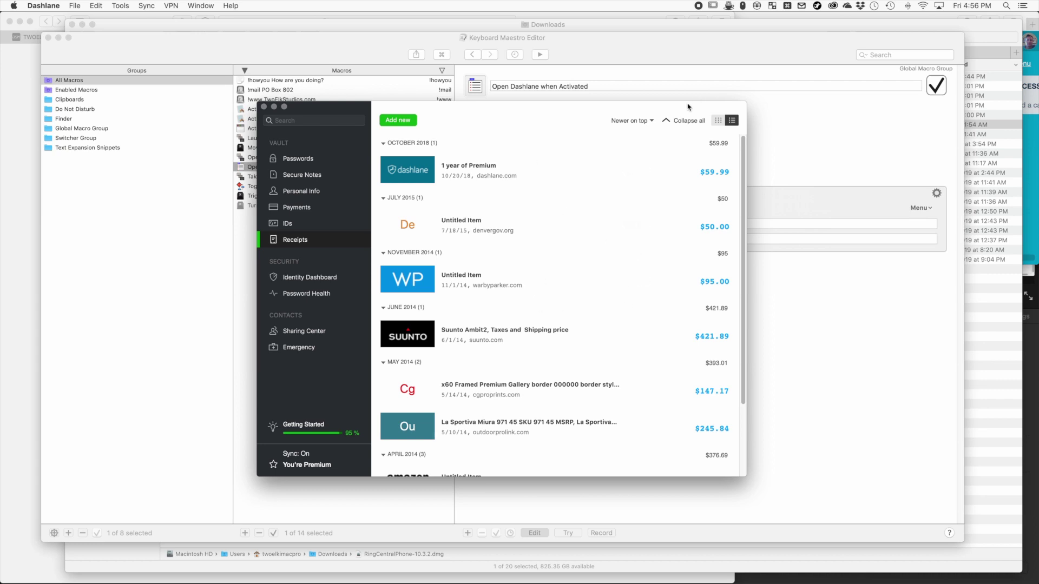
left_click_drag(685, 107, 667, 89)
left_click_drag(545, 92, 590, 89)
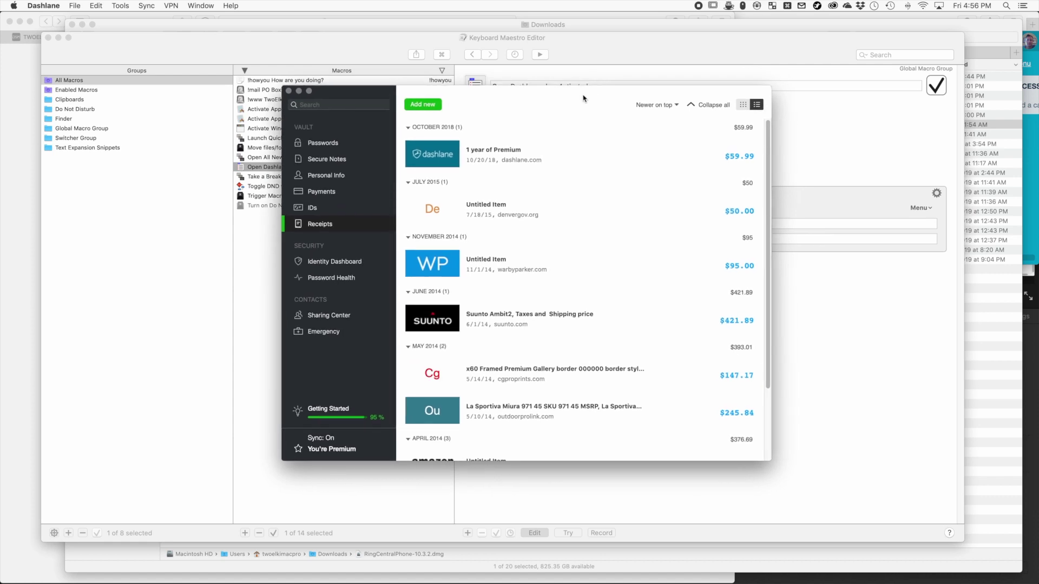
left_click(299, 92)
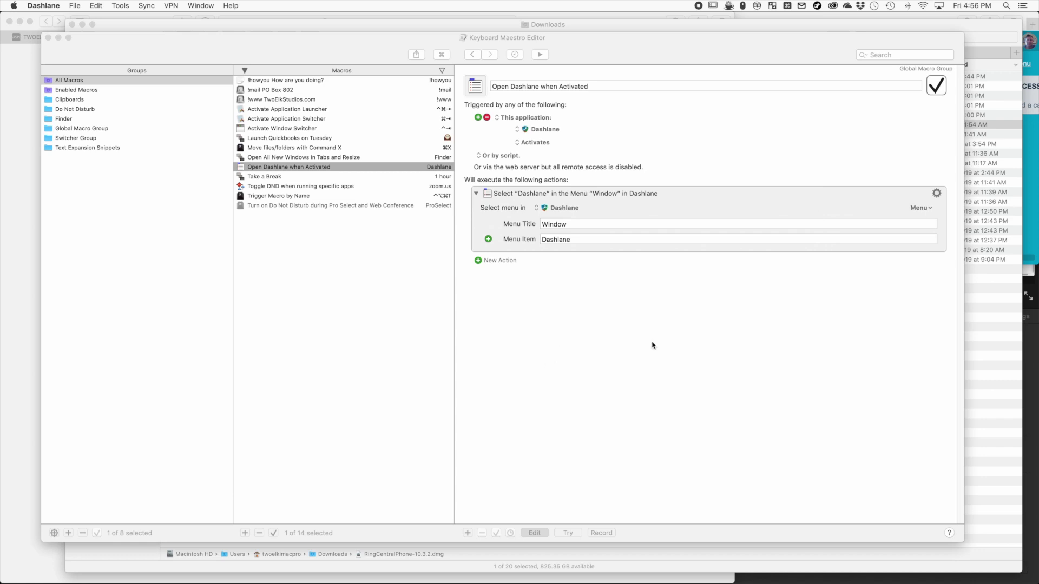
left_click(735, 325)
key("super+Tab")
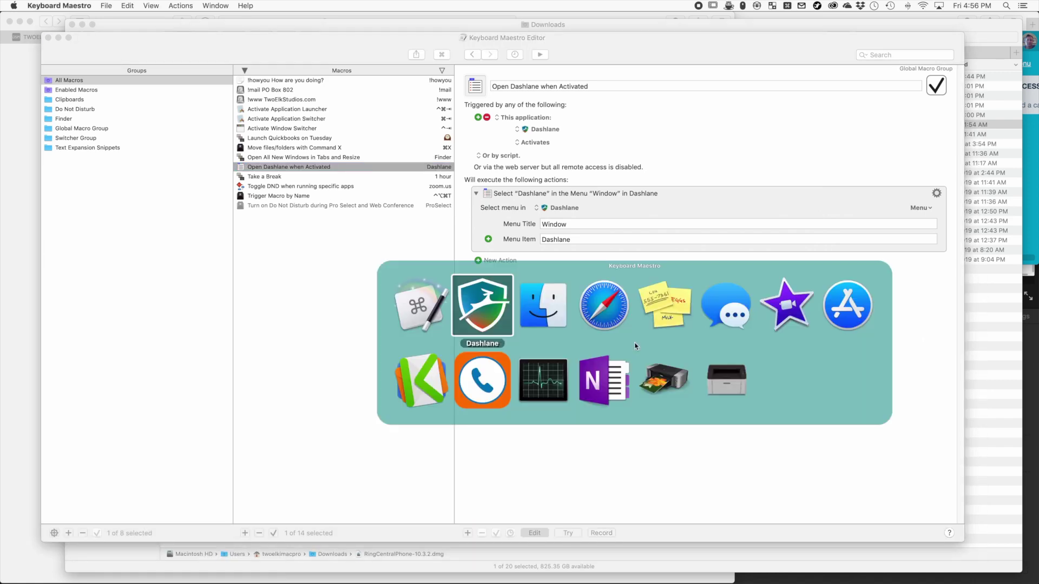
key("super+shift+Tab")
left_click(937, 89)
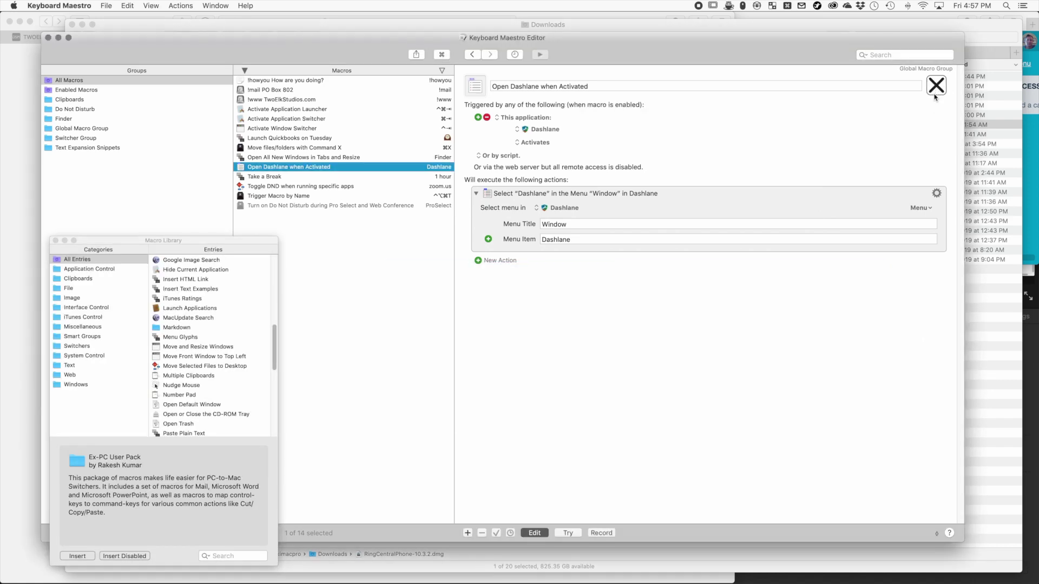
key("super+Tab")
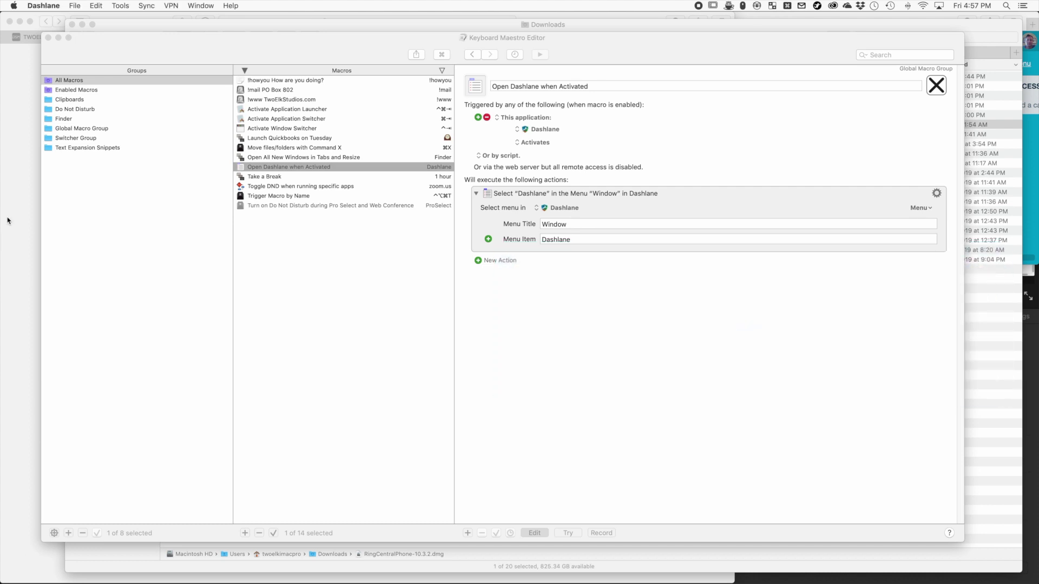
left_click(203, 6)
left_click(207, 69)
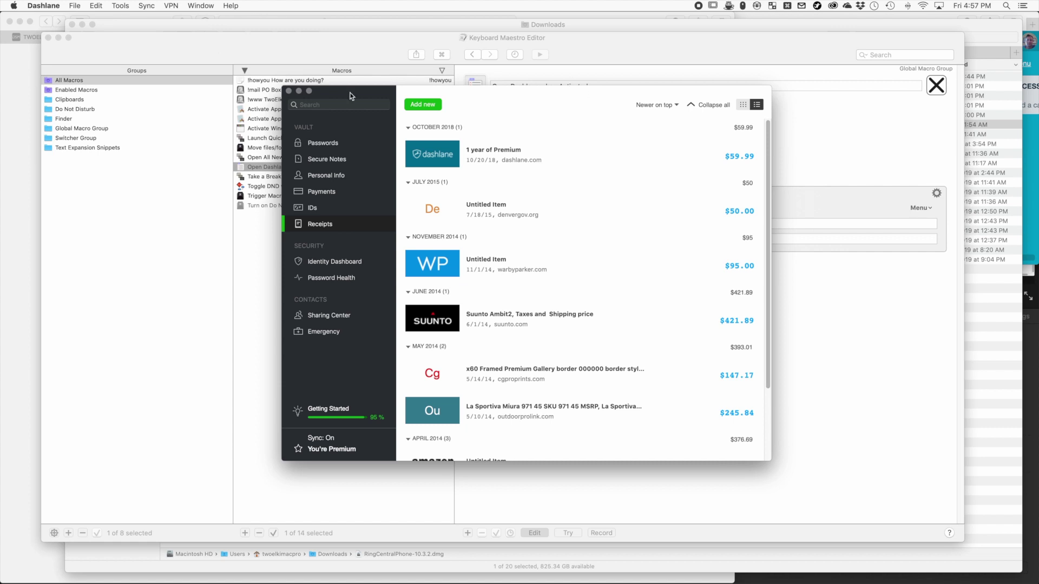
left_click(299, 91)
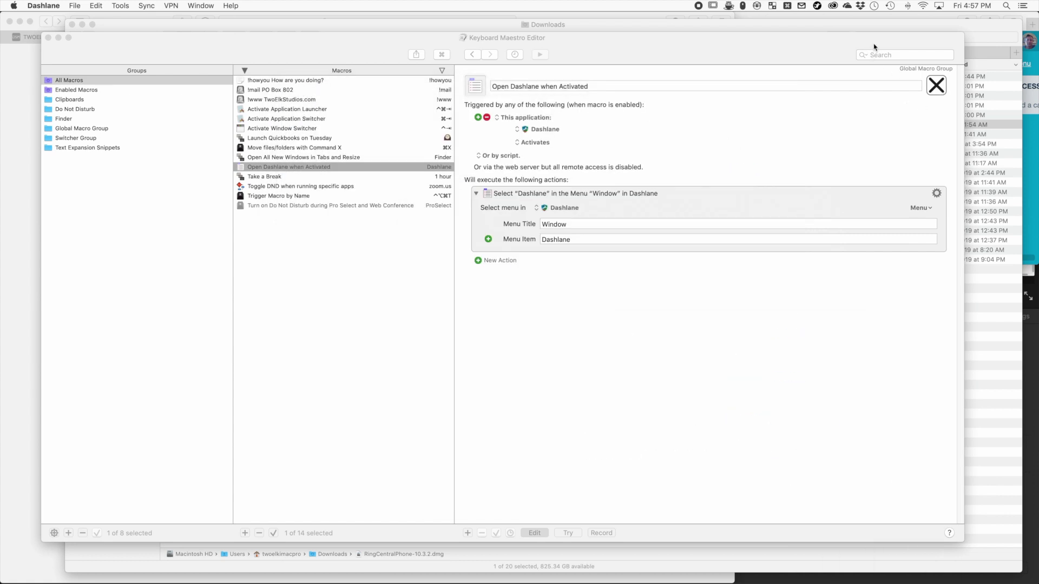
left_click(932, 89)
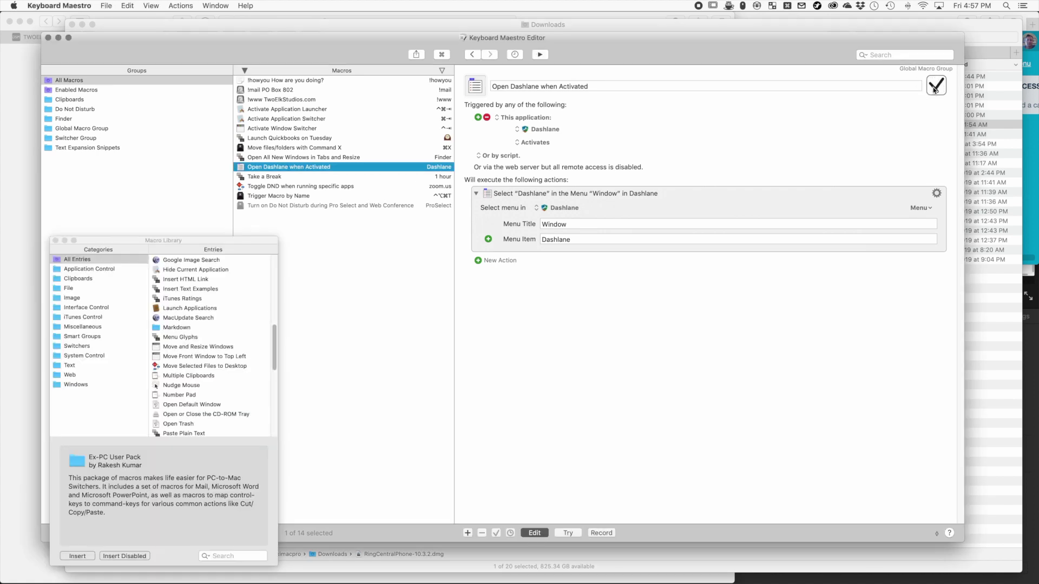
key("super+Tab")
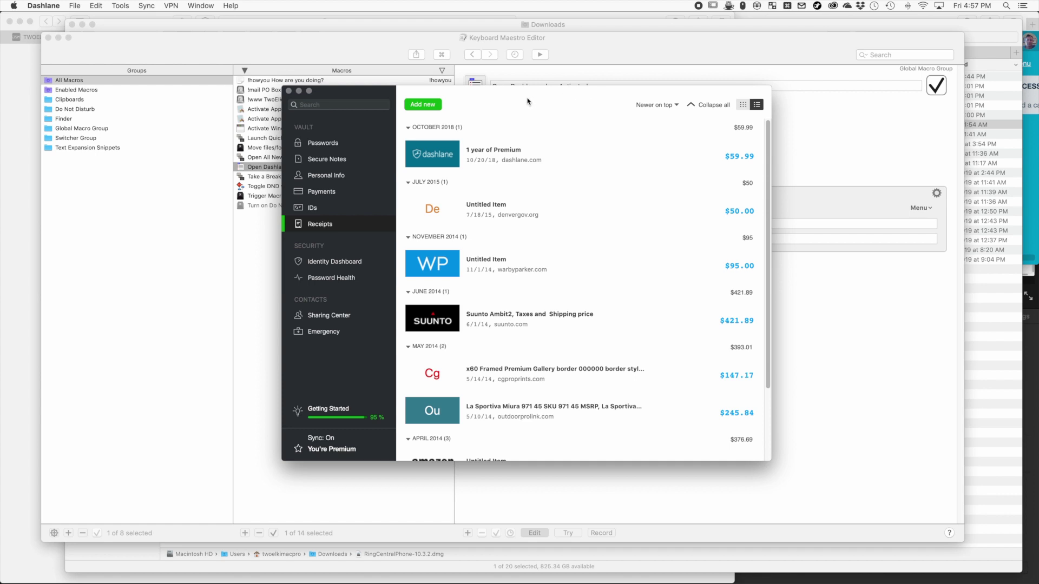
left_click(299, 91)
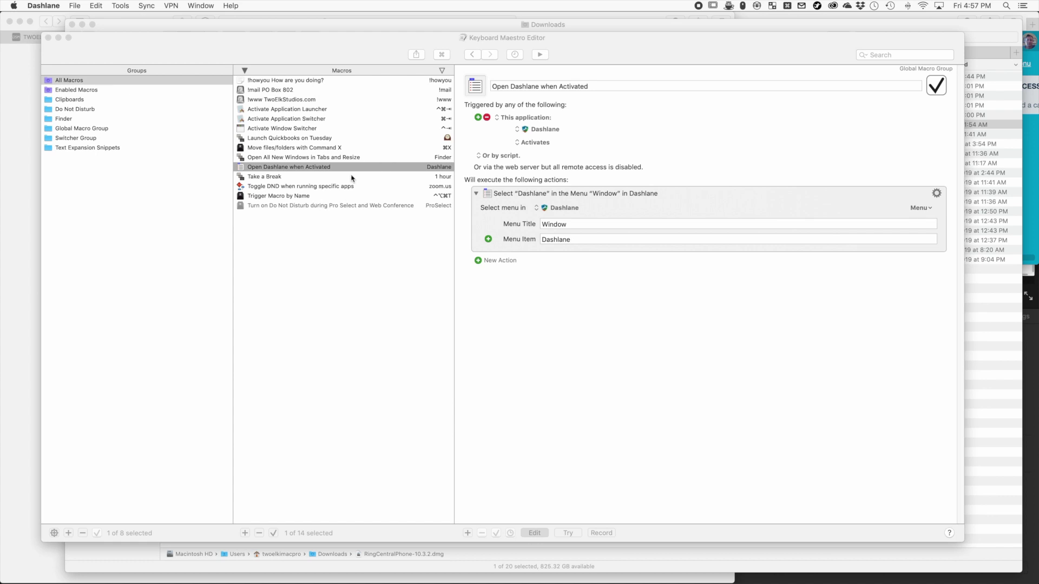
left_click(411, 181)
- Select the Take a Break macro and check its Display Text action options
left_click(411, 178)
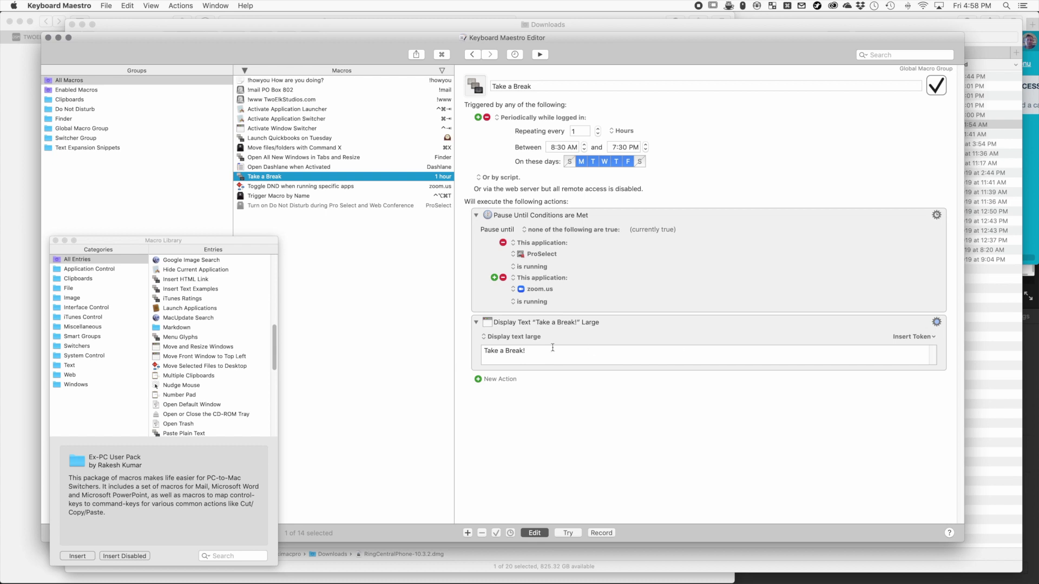
left_click(937, 321)
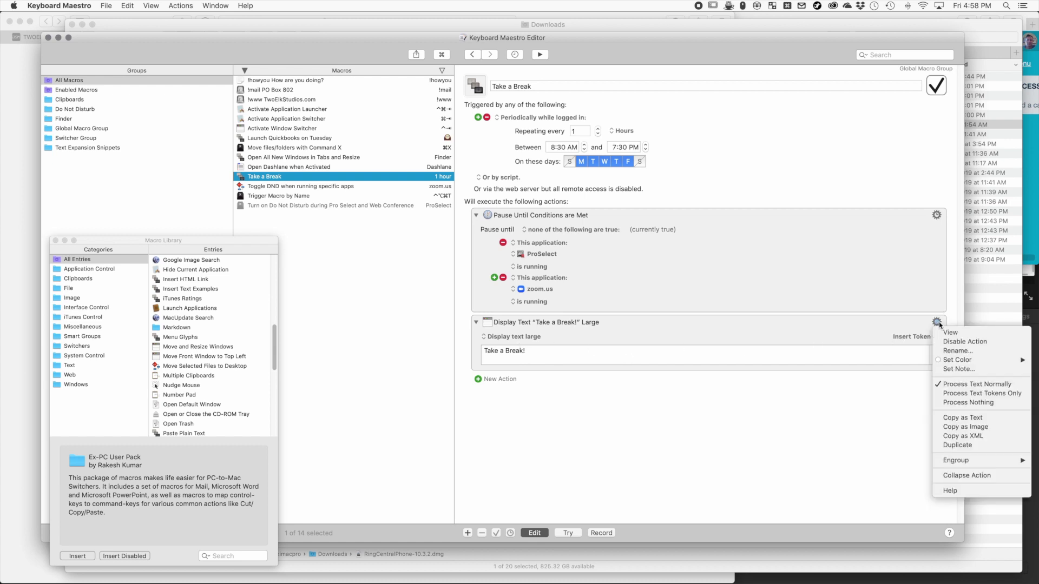
key("Escape")
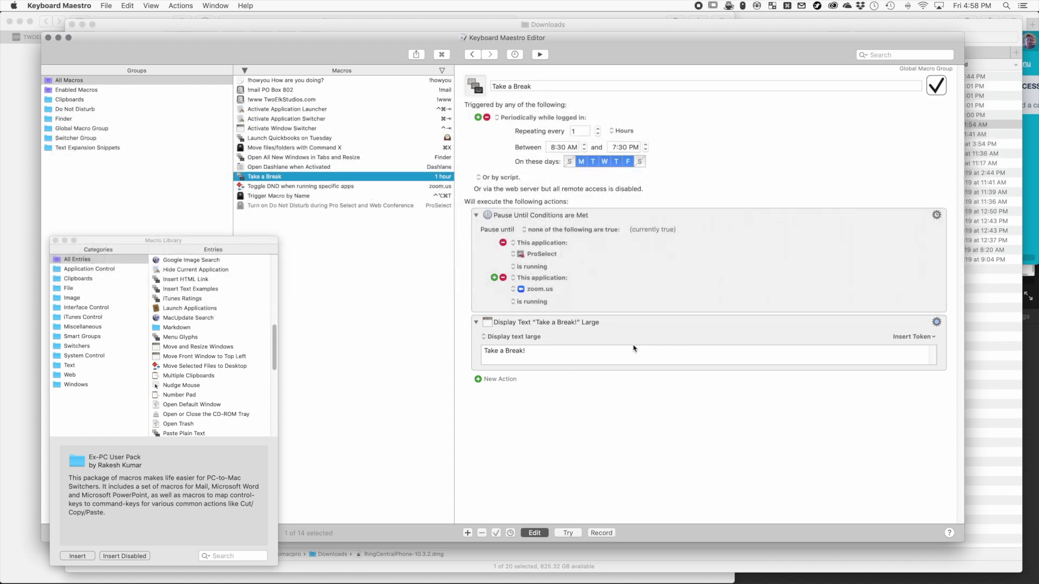
left_click(533, 336)
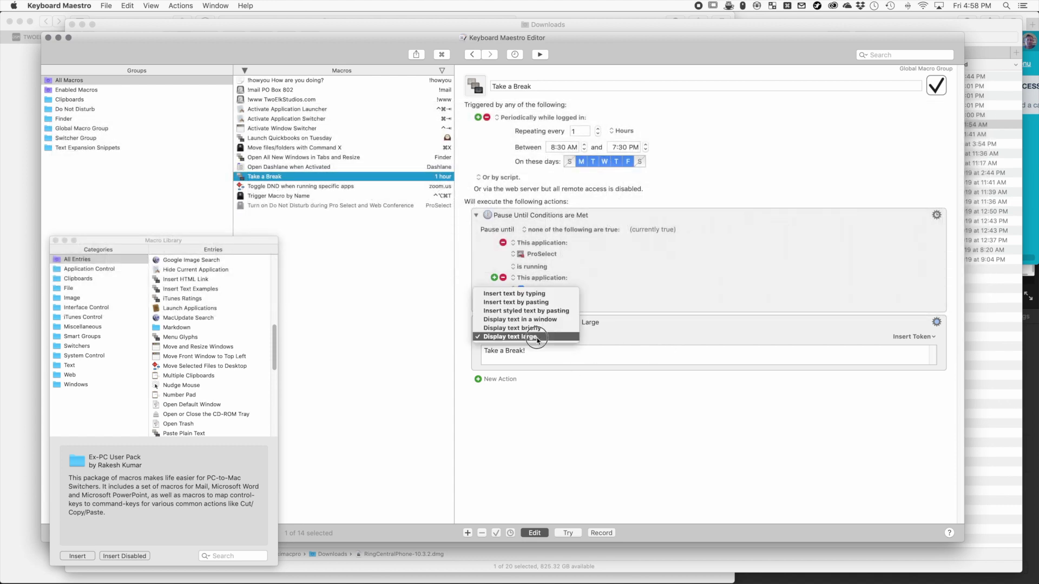
left_click(533, 329)
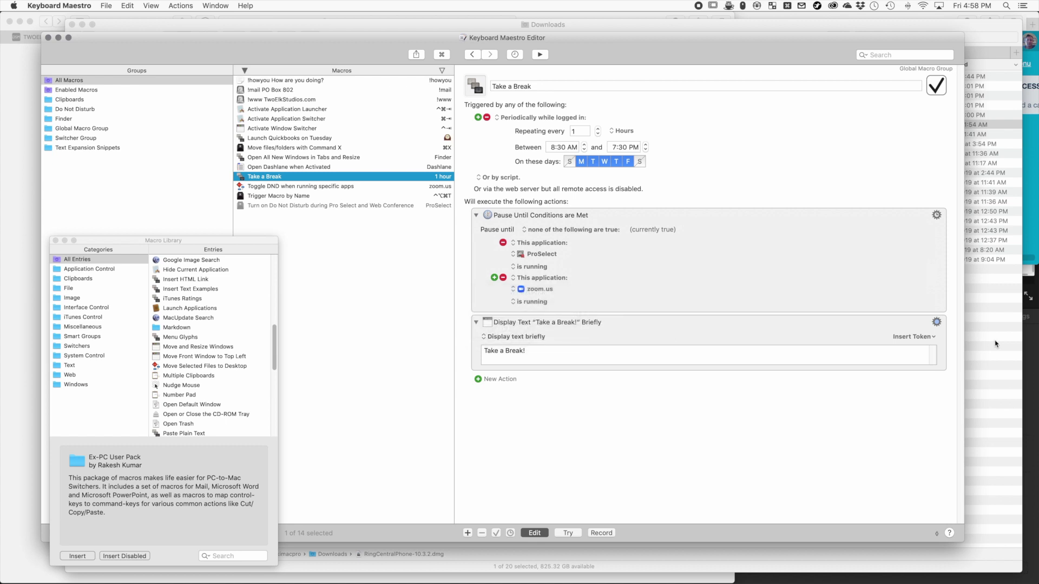
left_click(937, 323)
left_click(948, 333)
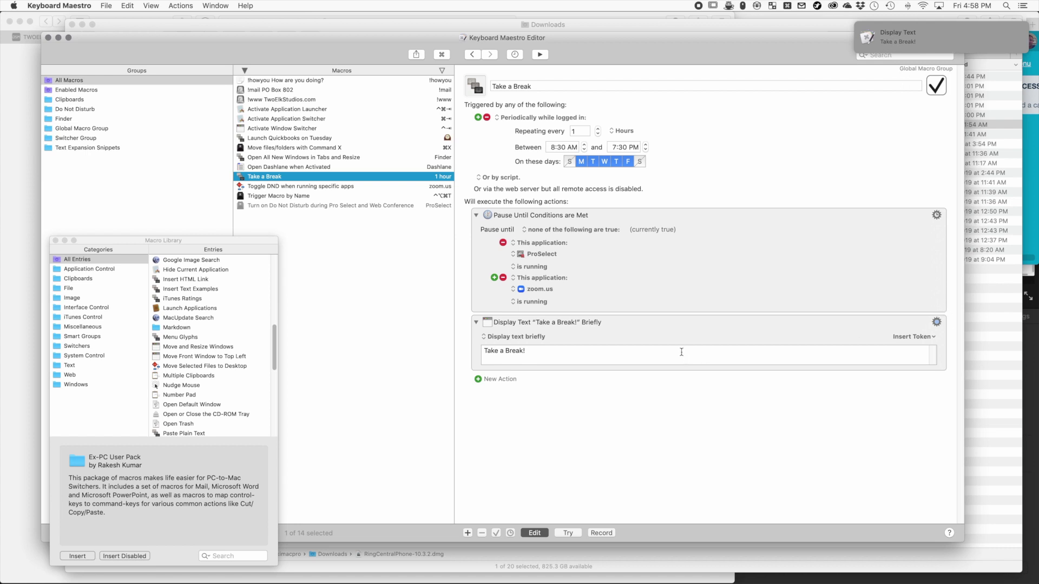
left_click(525, 336)
left_click(526, 329)
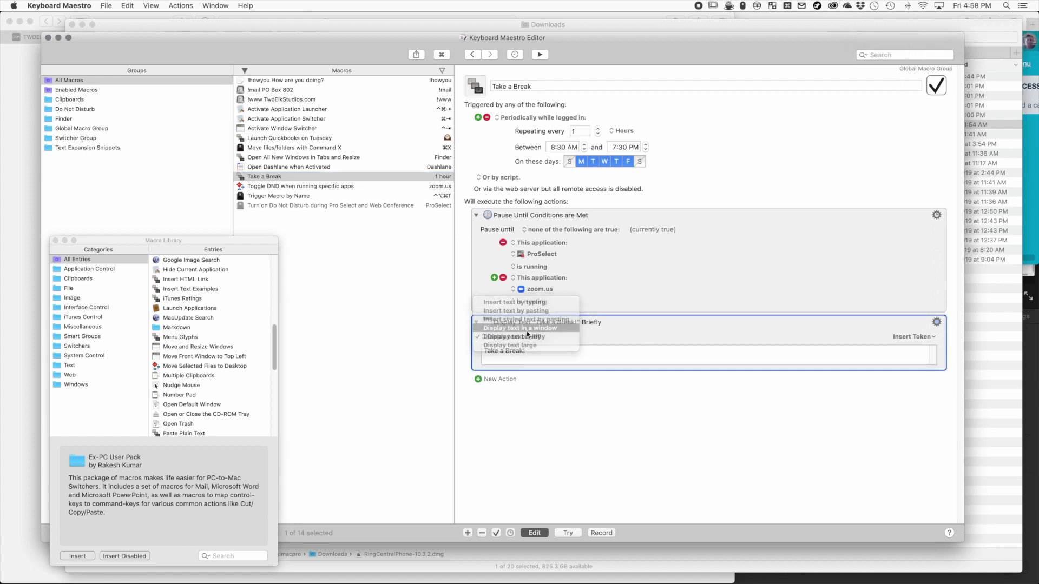
left_click(936, 323)
left_click(948, 333)
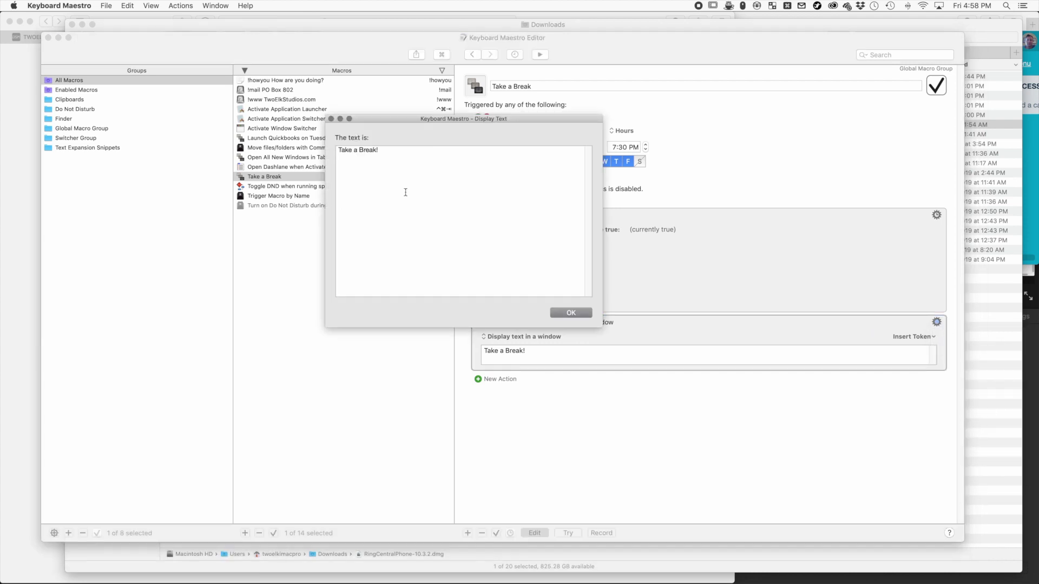
left_click_drag(458, 124, 511, 147)
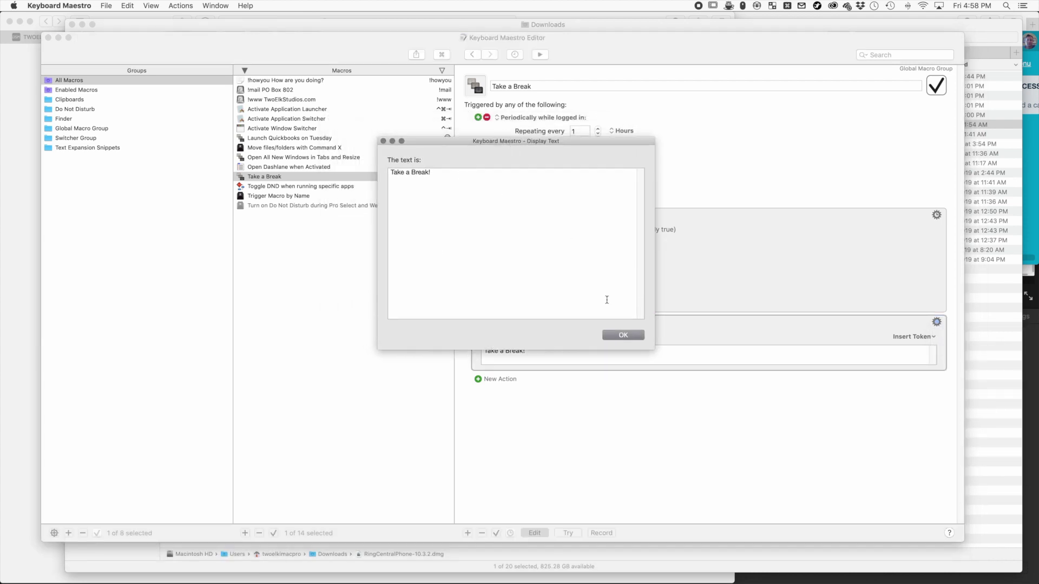
left_click(624, 336)
left_click(524, 337)
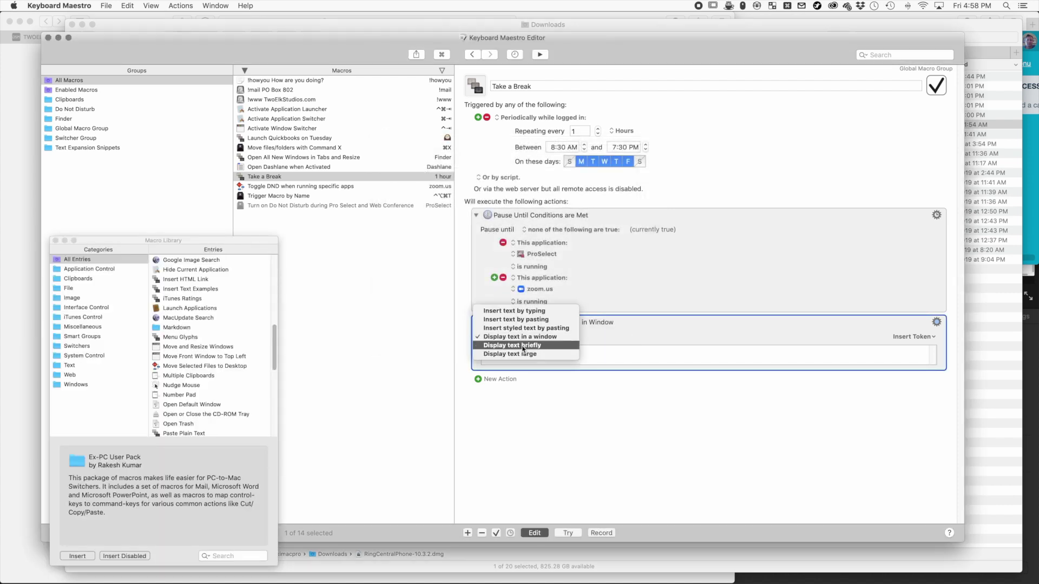
left_click(523, 354)
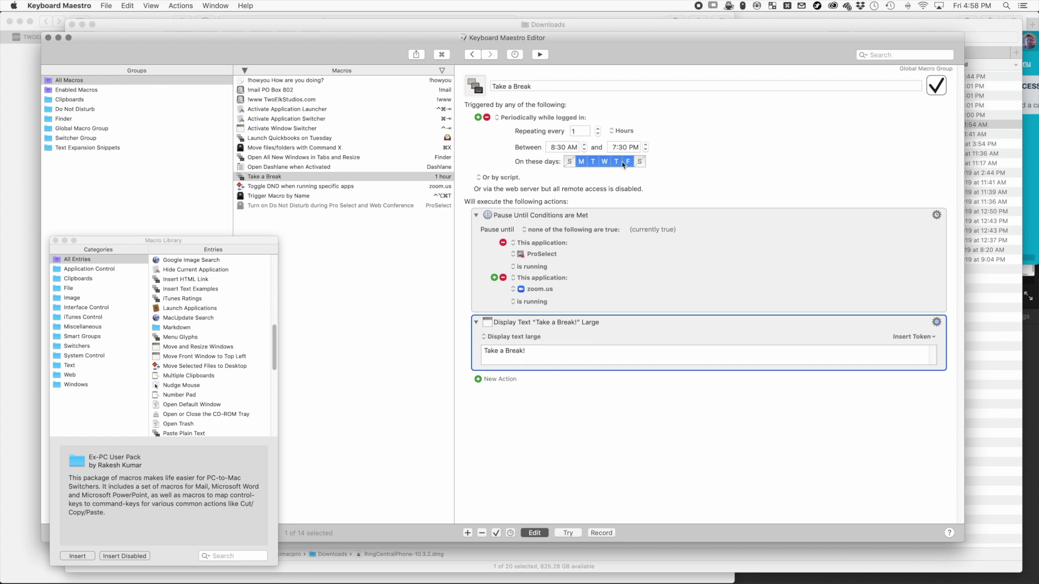
left_click(311, 187)
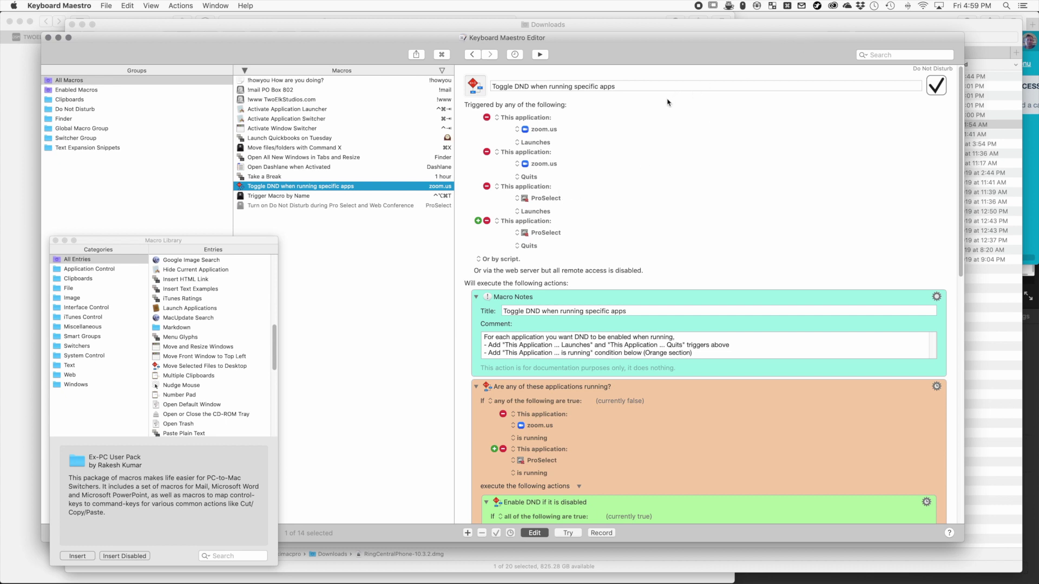
- Scroll through the Toggle DND macro's triggers and its enable/disable DND actions
scroll(640, 192, "down", 2)
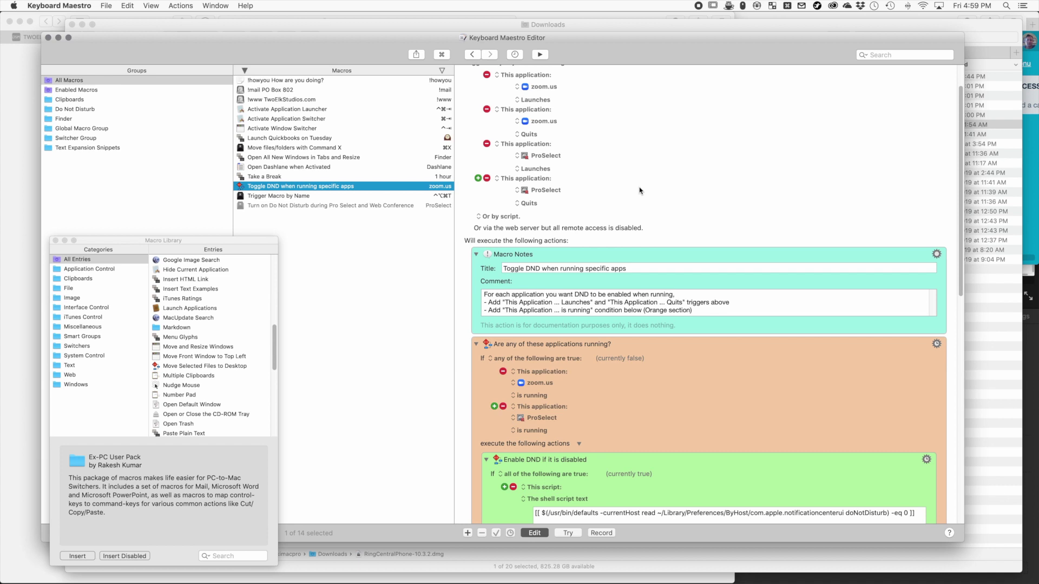
scroll(609, 211, "down", 4)
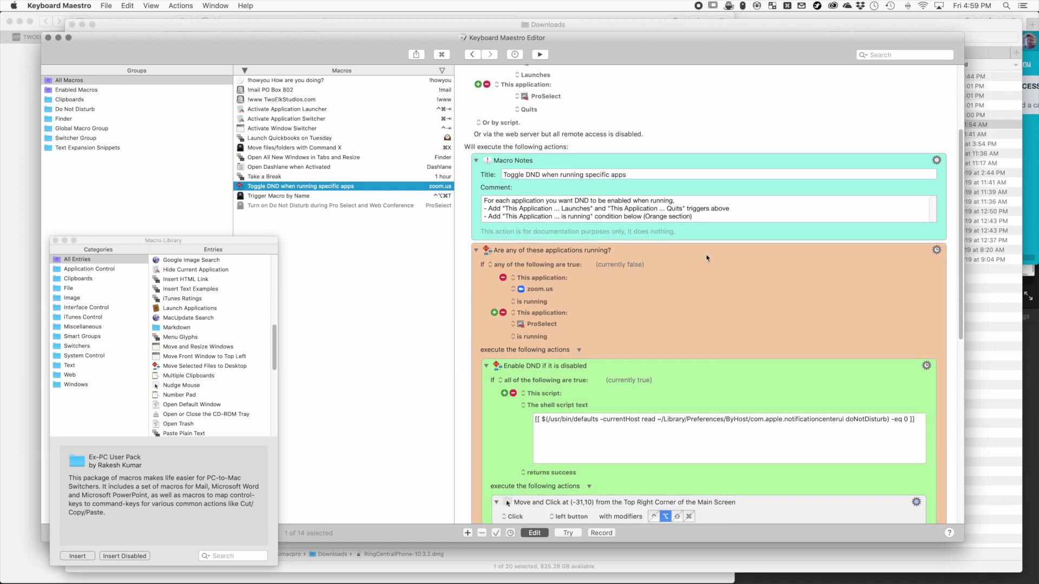
scroll(697, 279, "down", 10)
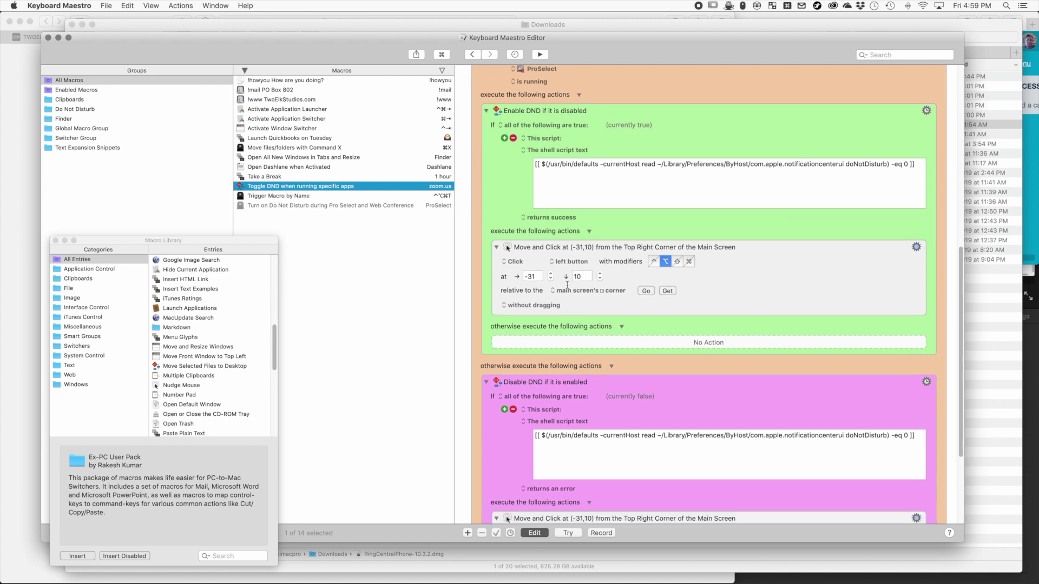
scroll(671, 244, "down", 4)
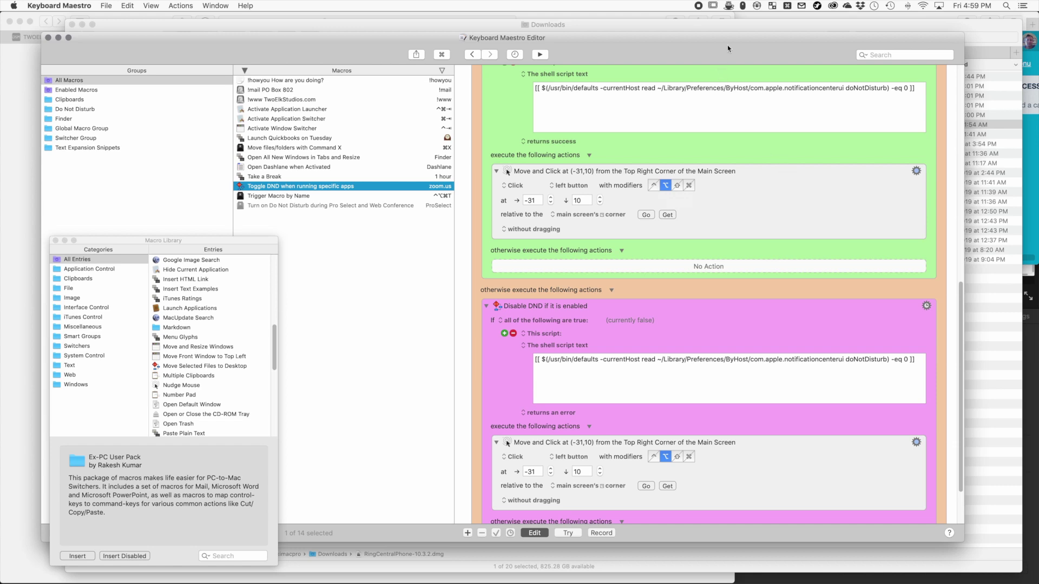
key("super+space")
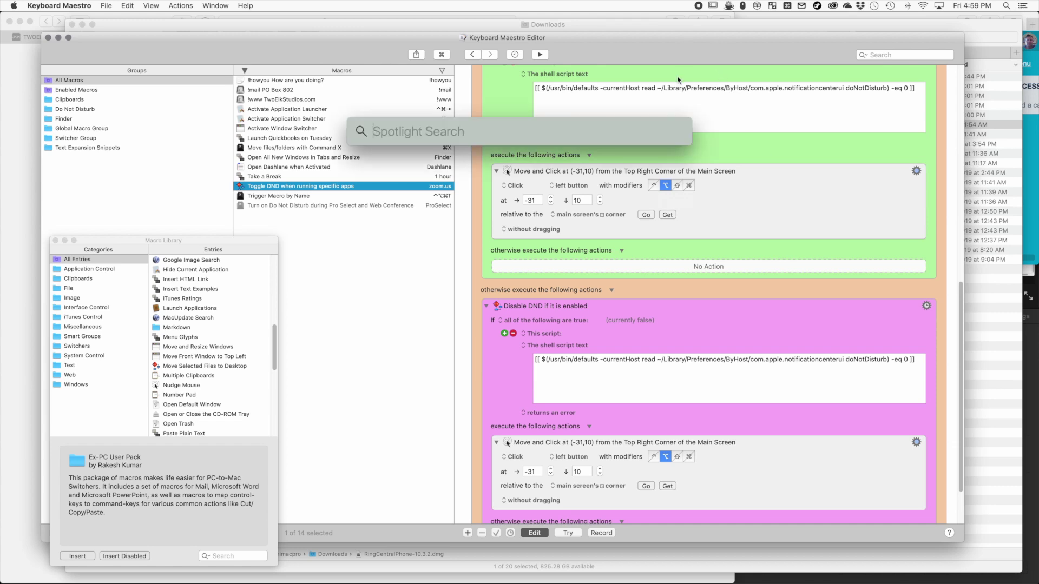
type("zoom.us.app")
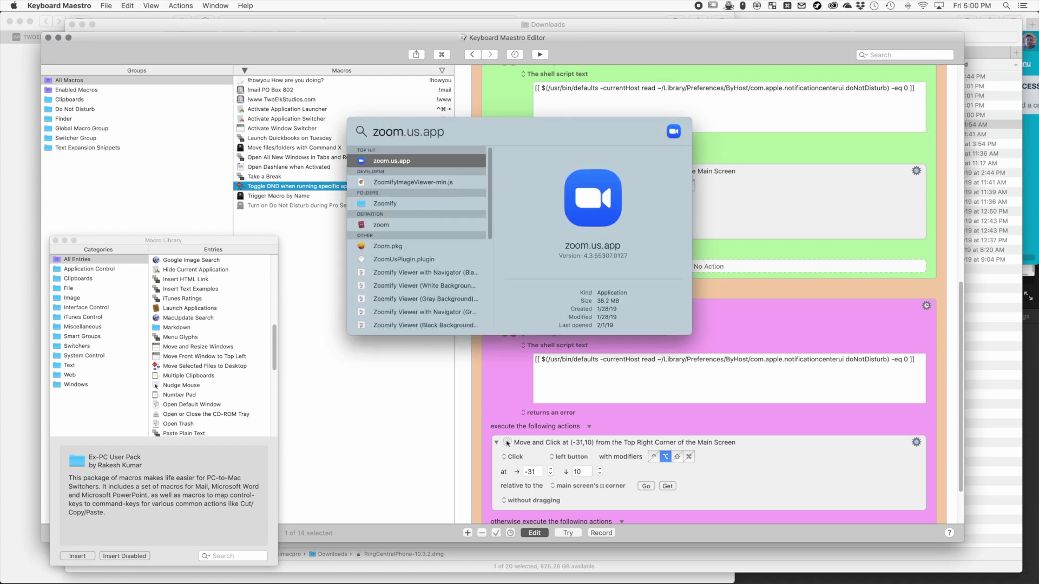
key("Return")
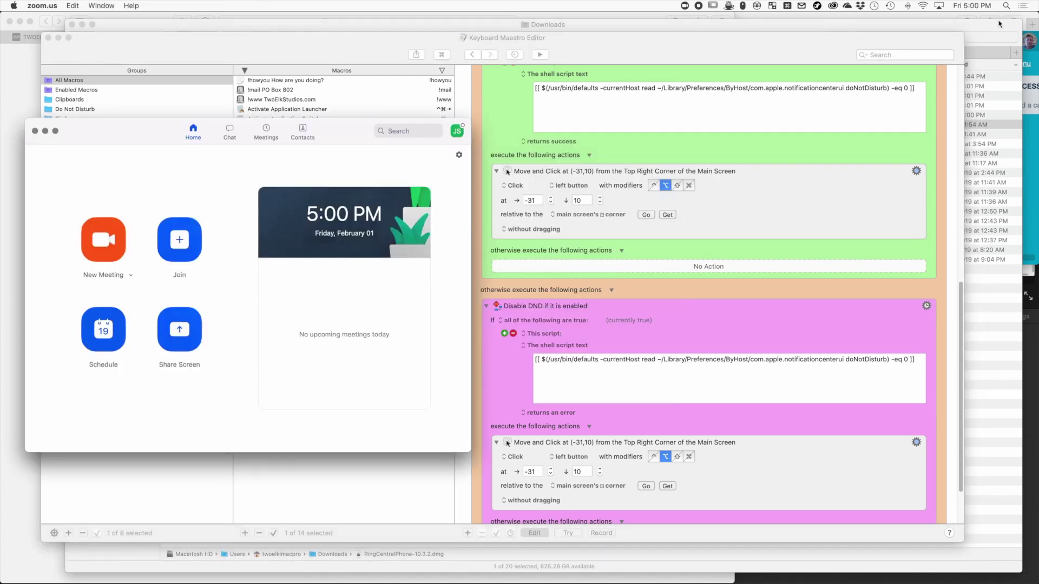
left_click(1023, 5)
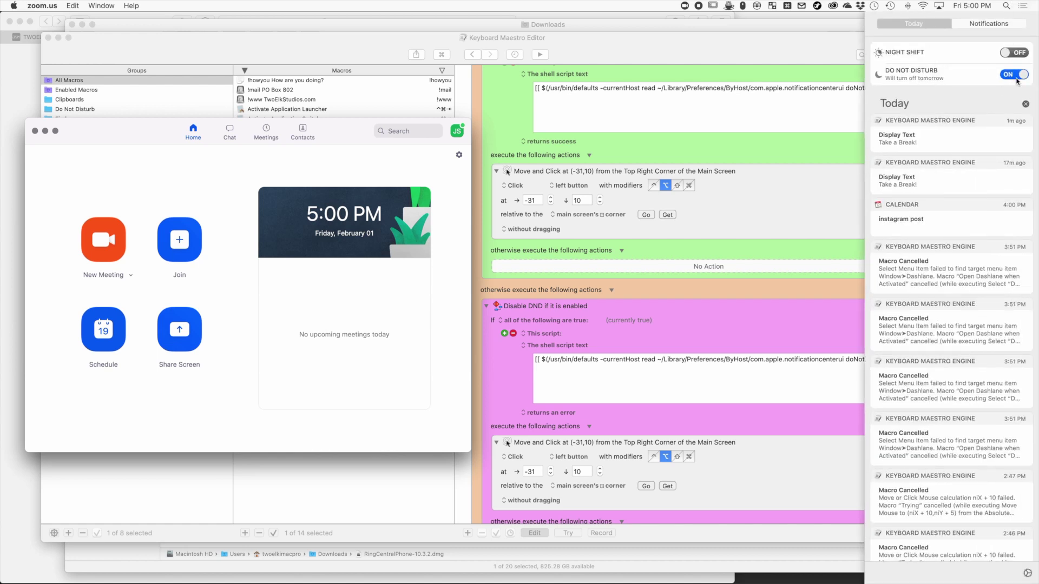
left_click(1016, 5)
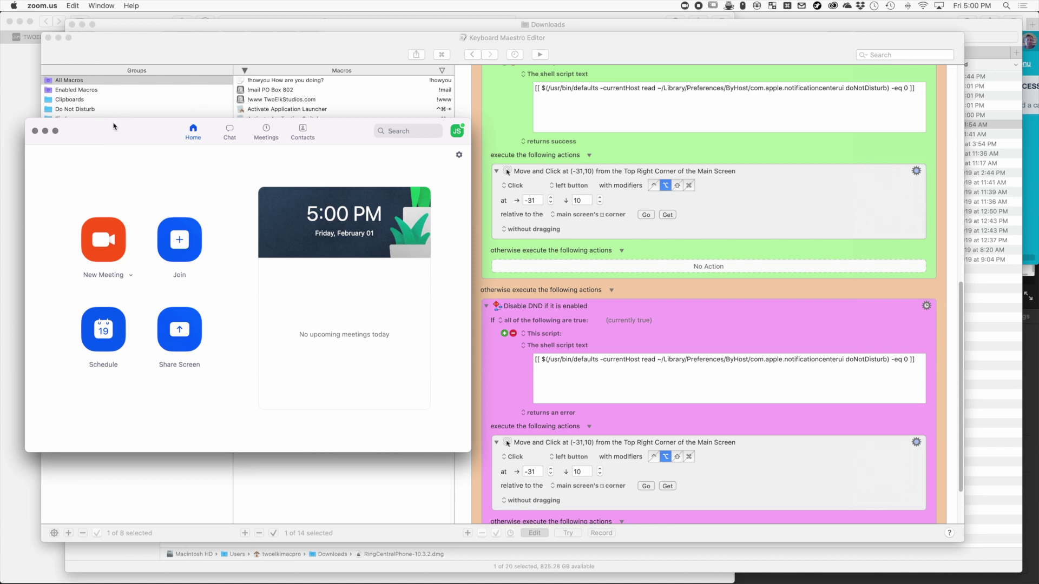
key("super+q")
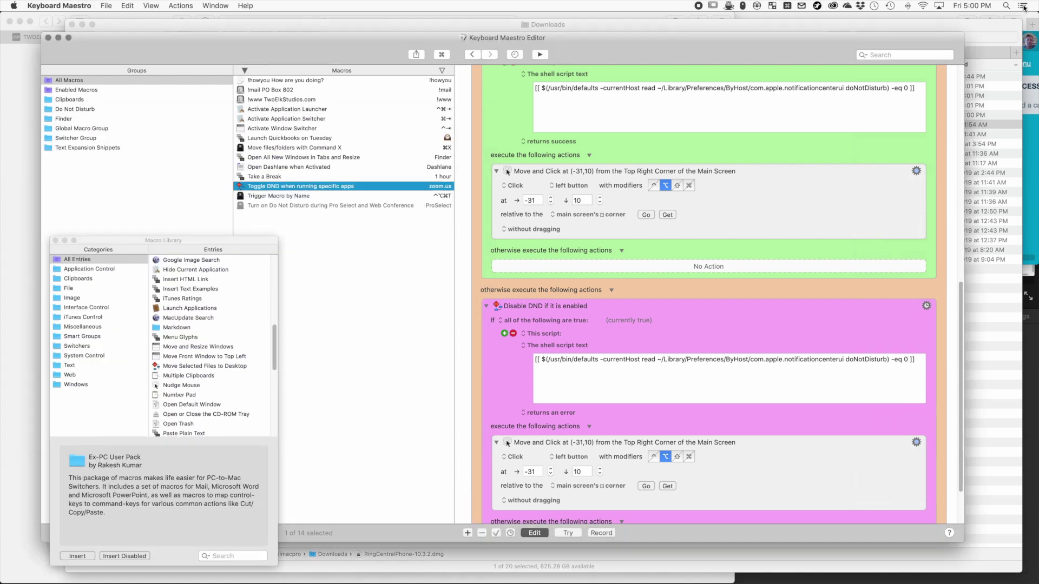
left_click(1023, 7)
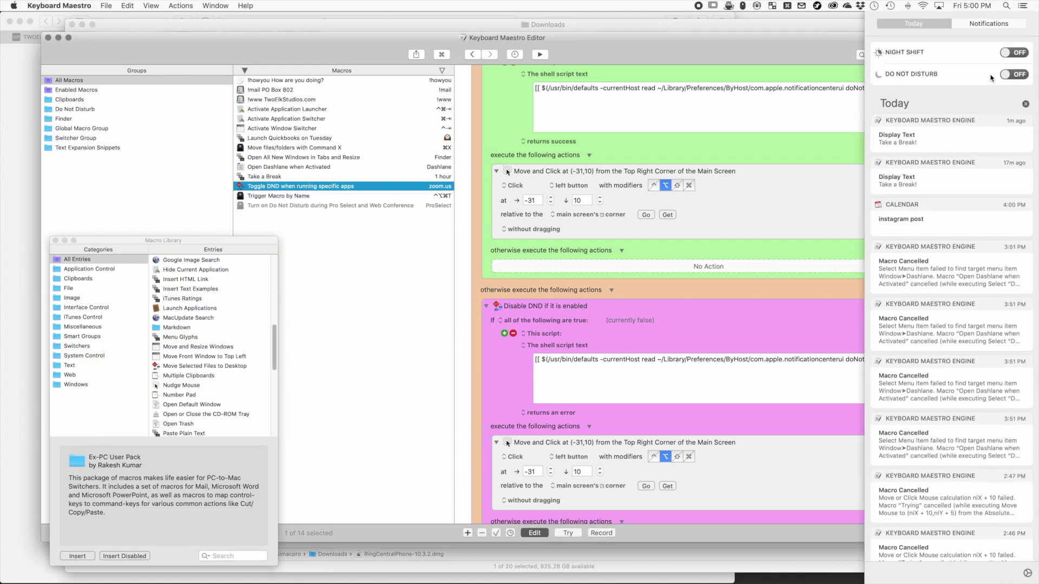
left_click(1024, 7)
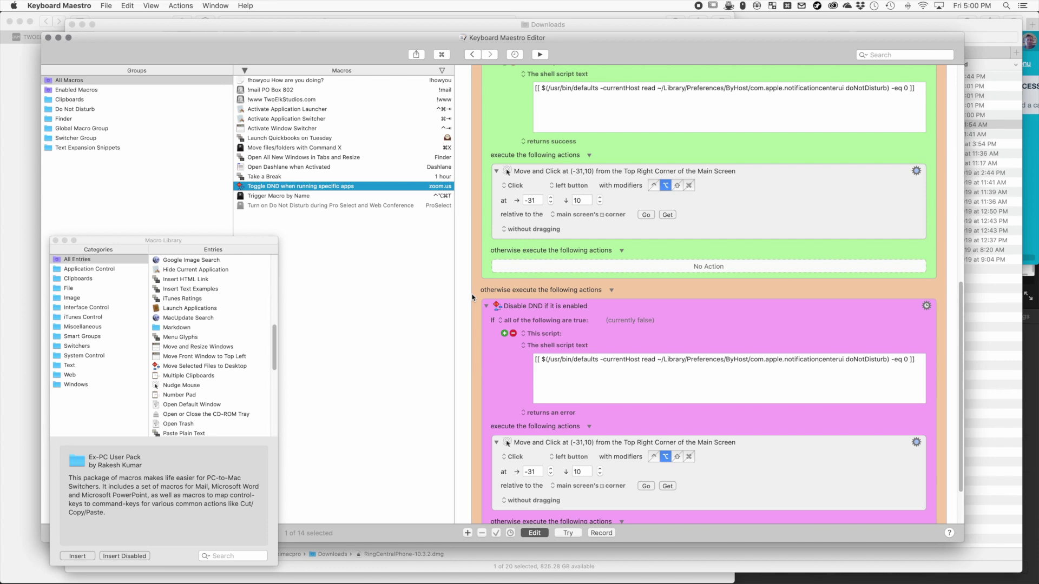
- Scroll the Toggle DND action list and nudge the editor window slightly right
scroll(472, 297, "down", 3)
scroll(473, 297, "up", 4)
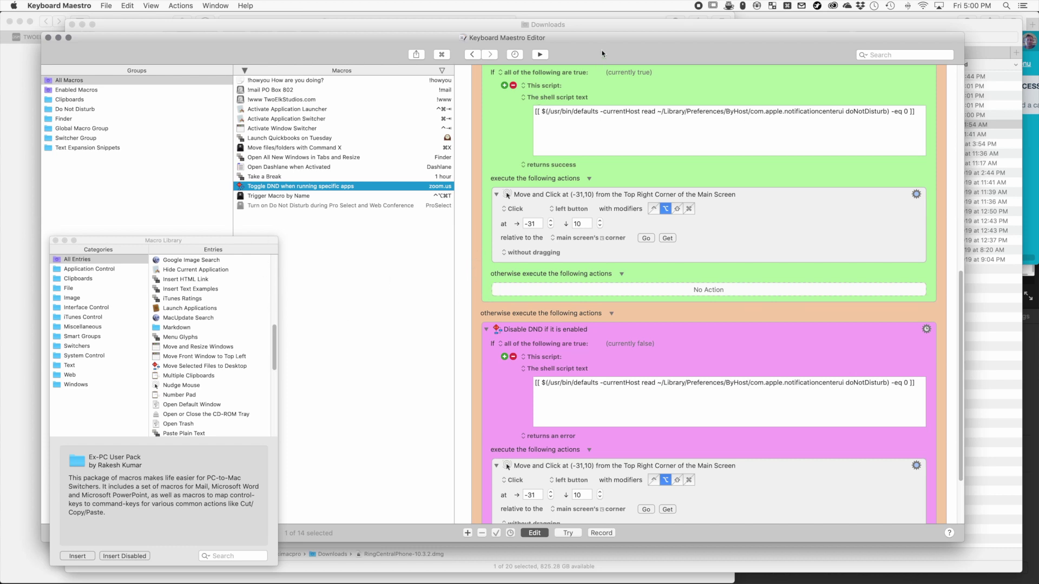
left_click_drag(612, 43, 629, 43)
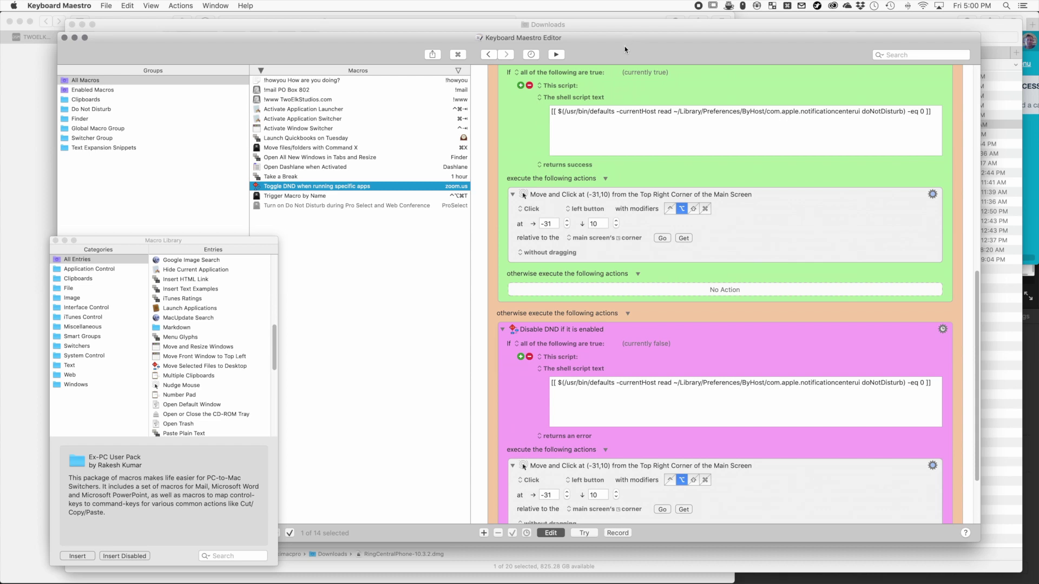
left_click_drag(626, 45, 639, 41)
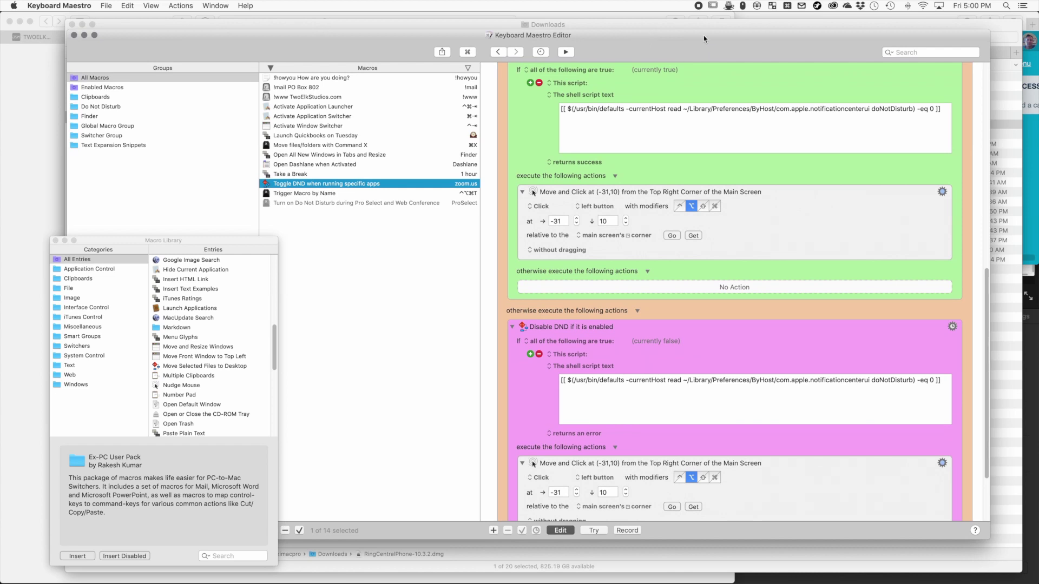
left_click_drag(704, 36, 698, 37)
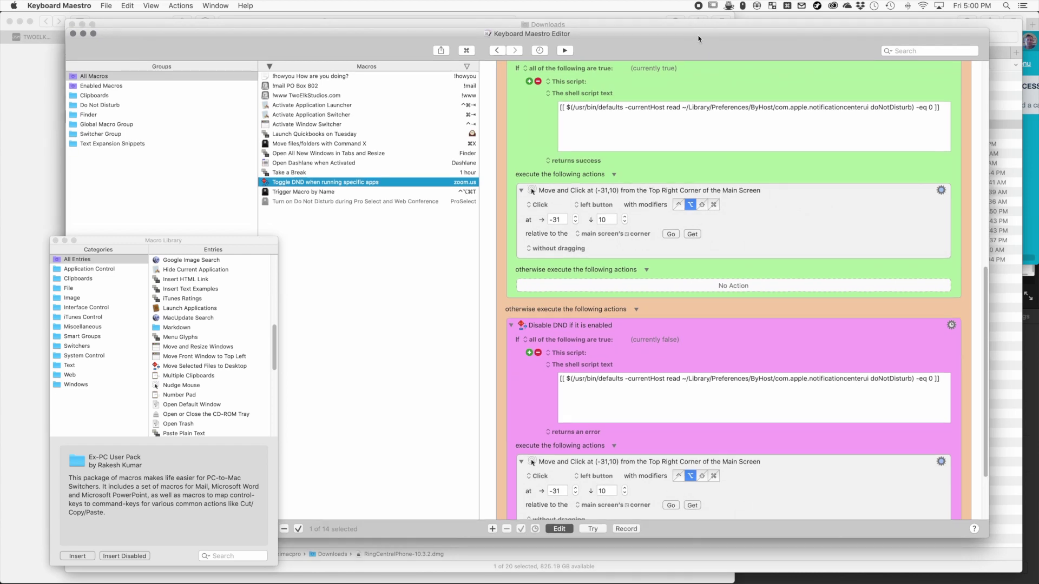